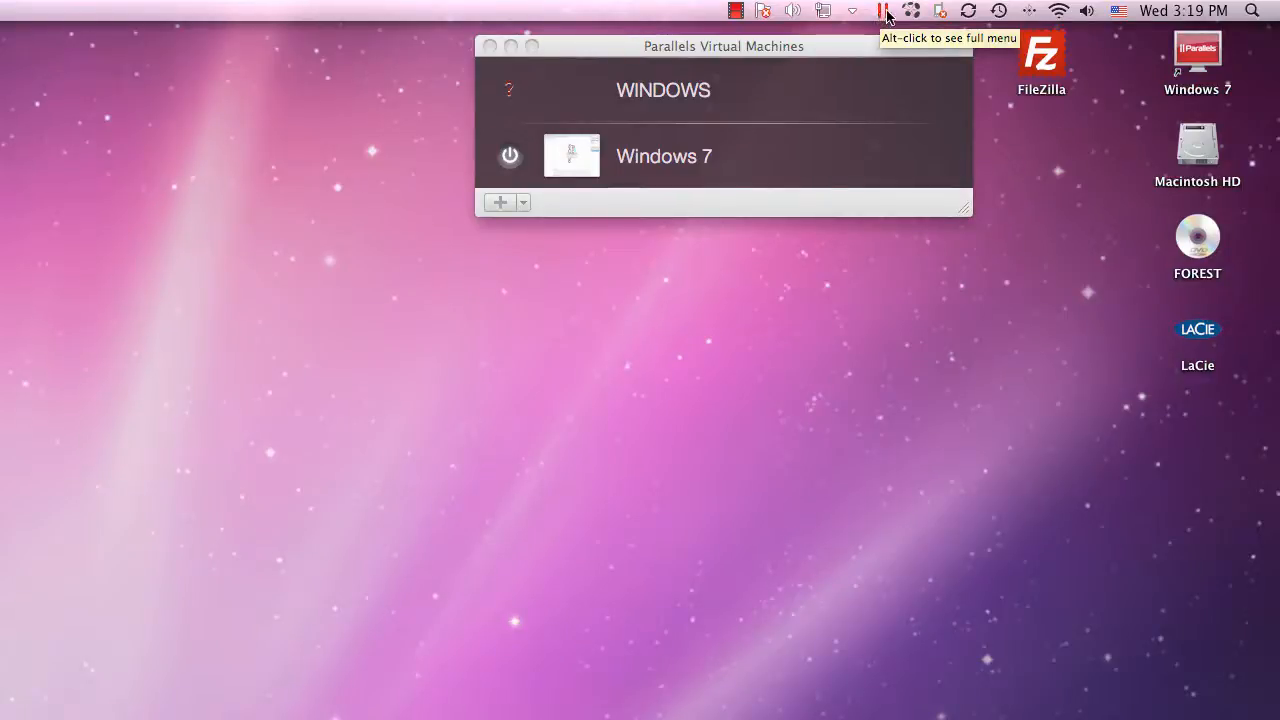
Launch Embird 2010 from the Parallels Windows Start Menu and approve it in User Account Control
click(883, 13)
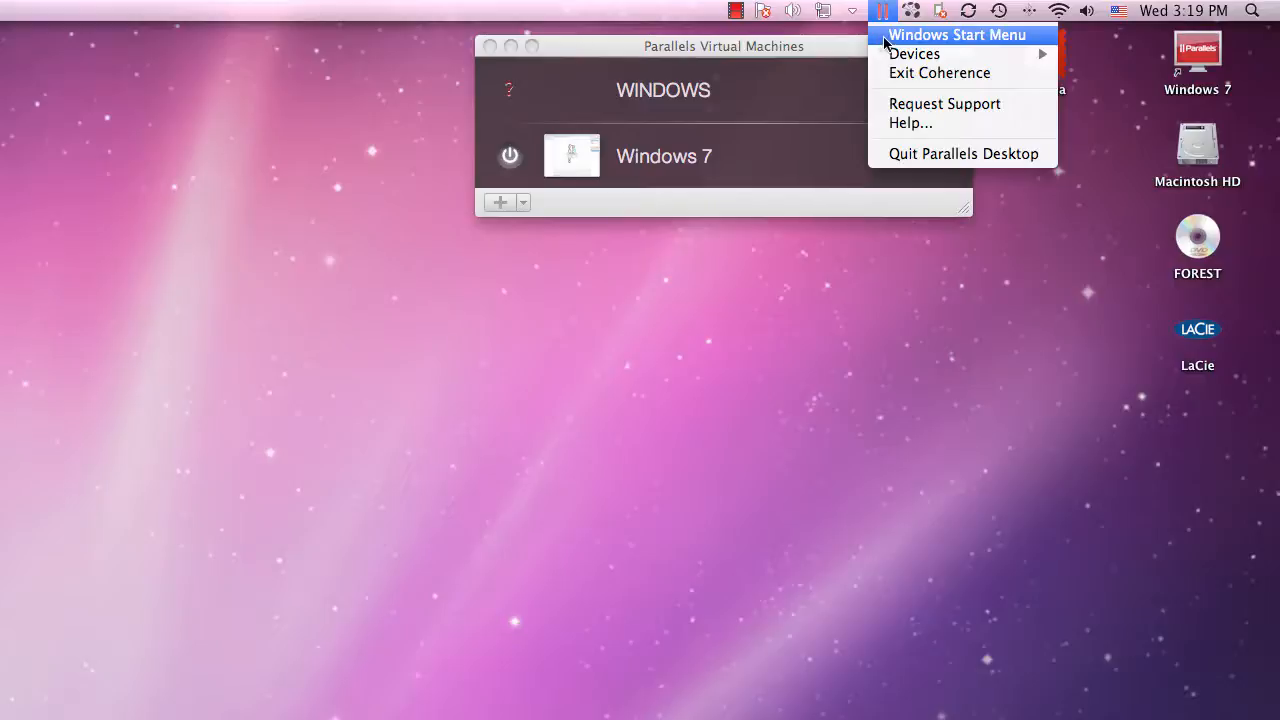
click(887, 42)
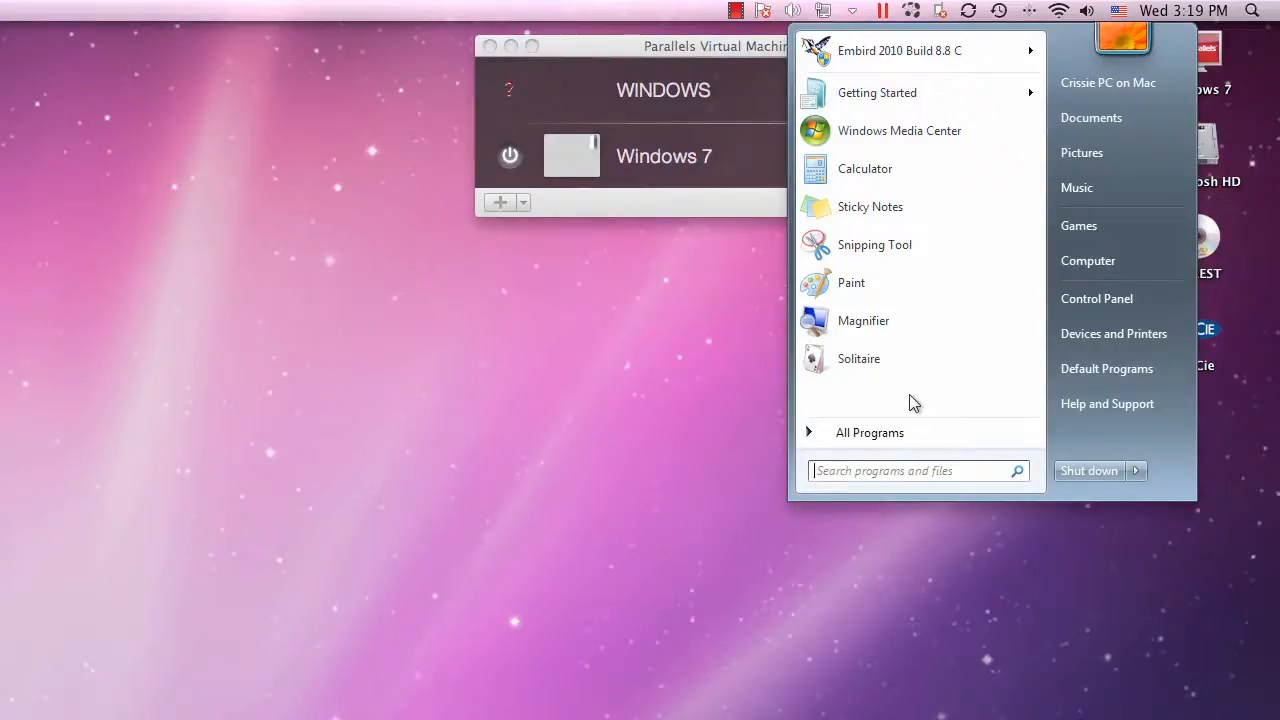
click(878, 60)
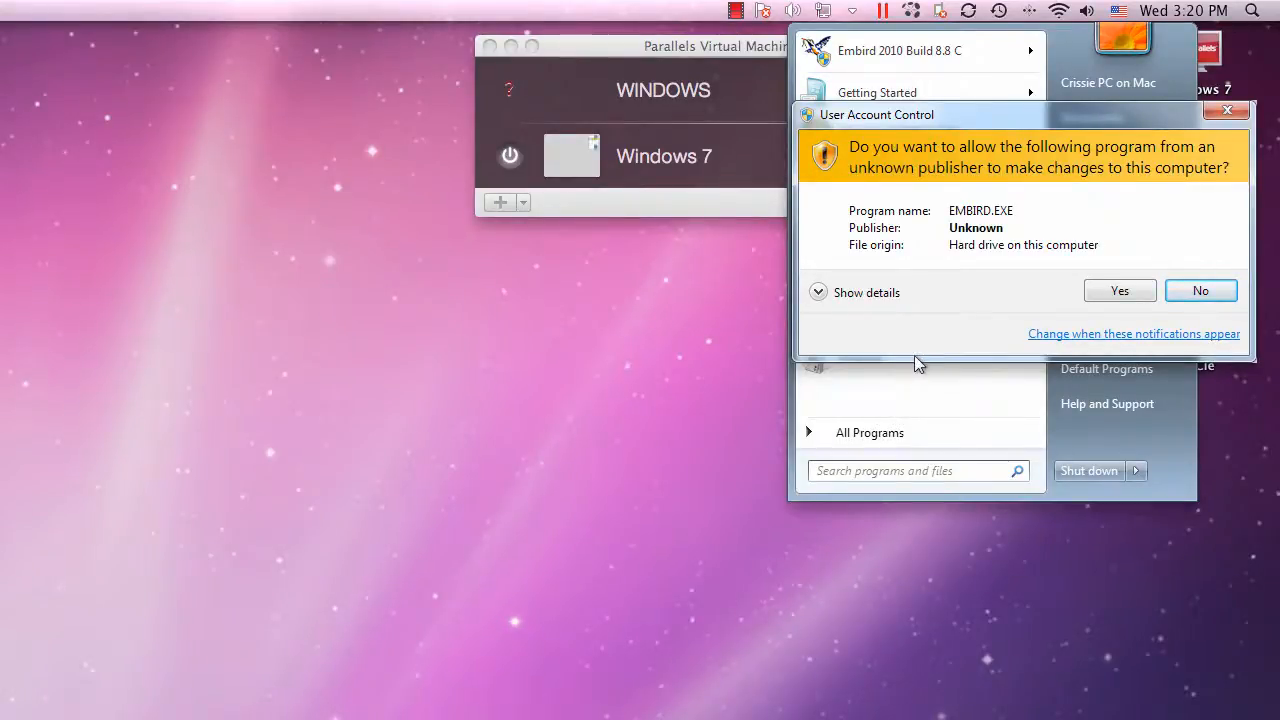
click(1099, 305)
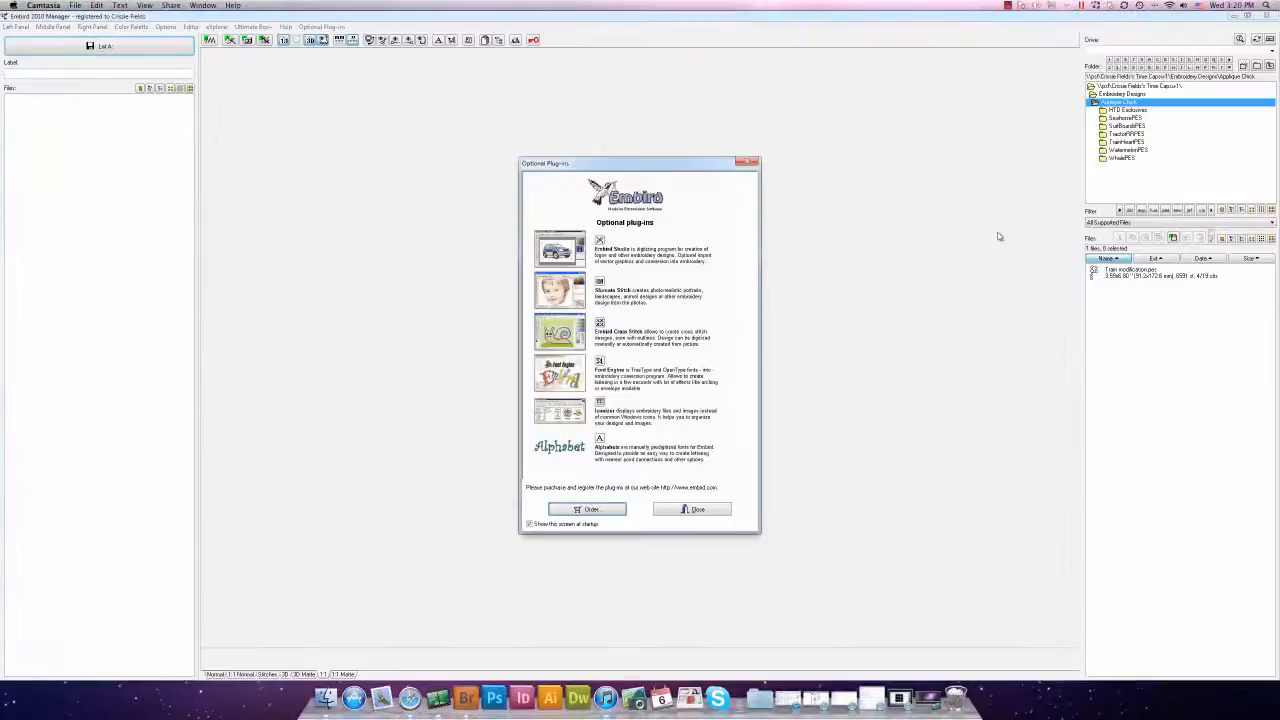
Dismiss the Optional Plug-ins and Tip of the Day screens, then preview Train modification.pes
click(694, 509)
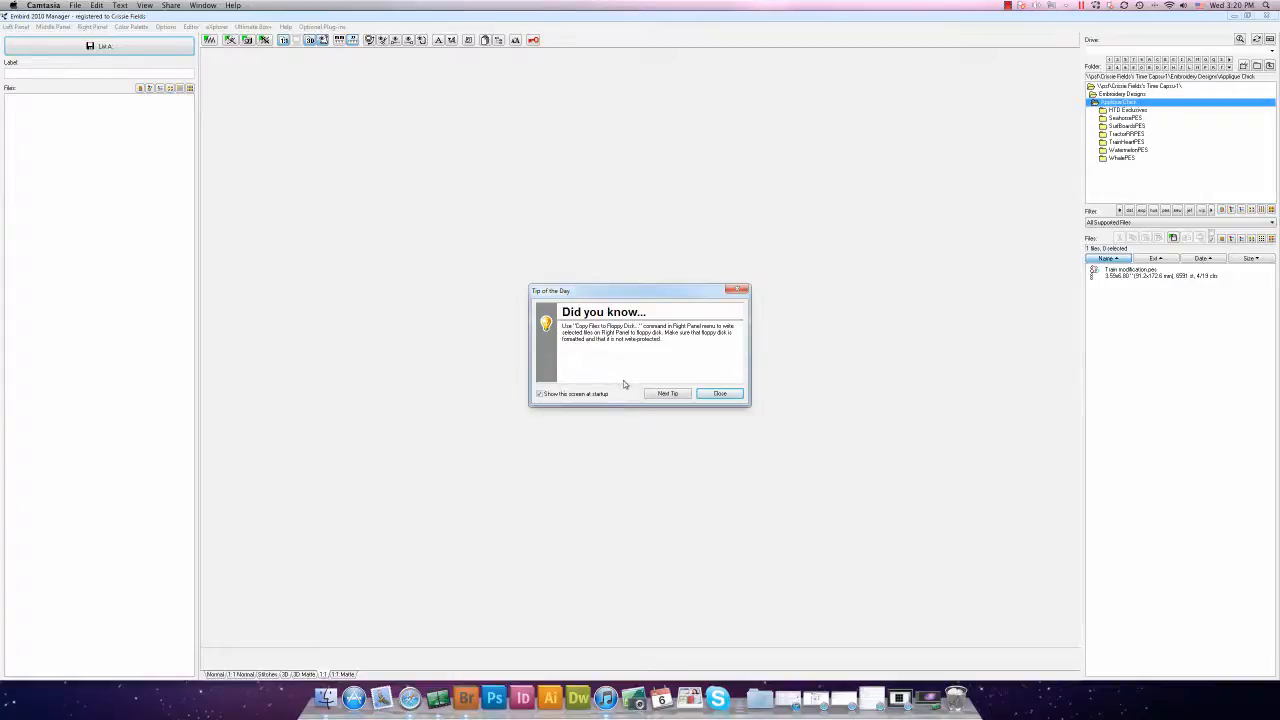
click(716, 394)
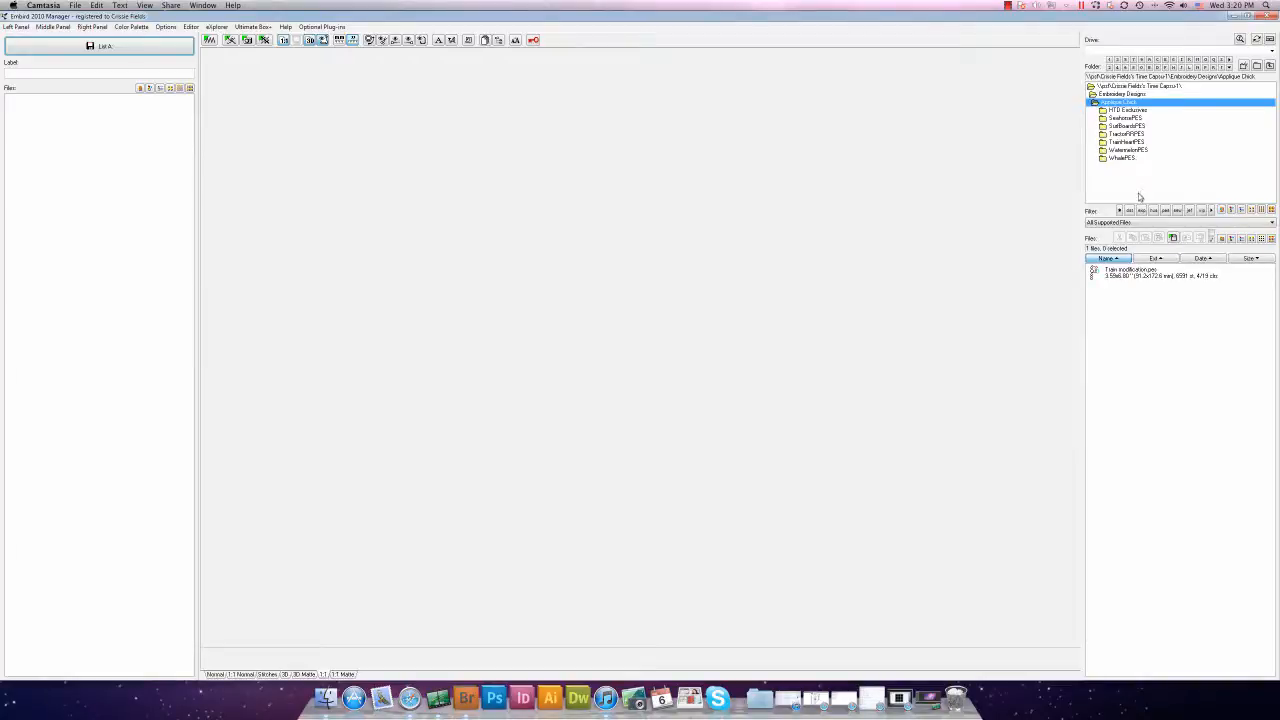
click(1128, 275)
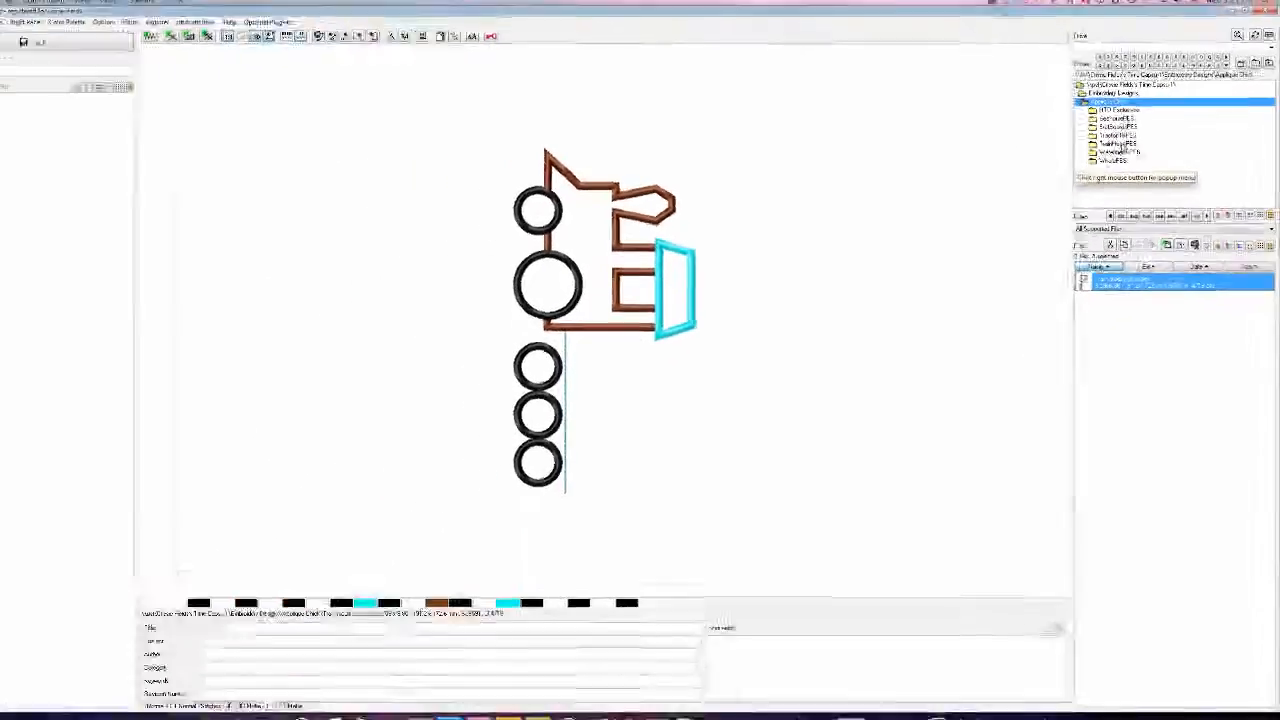
List the TrainHeart folder, dismiss the access violation error, and preview TrainHeart.PES
click(1122, 145)
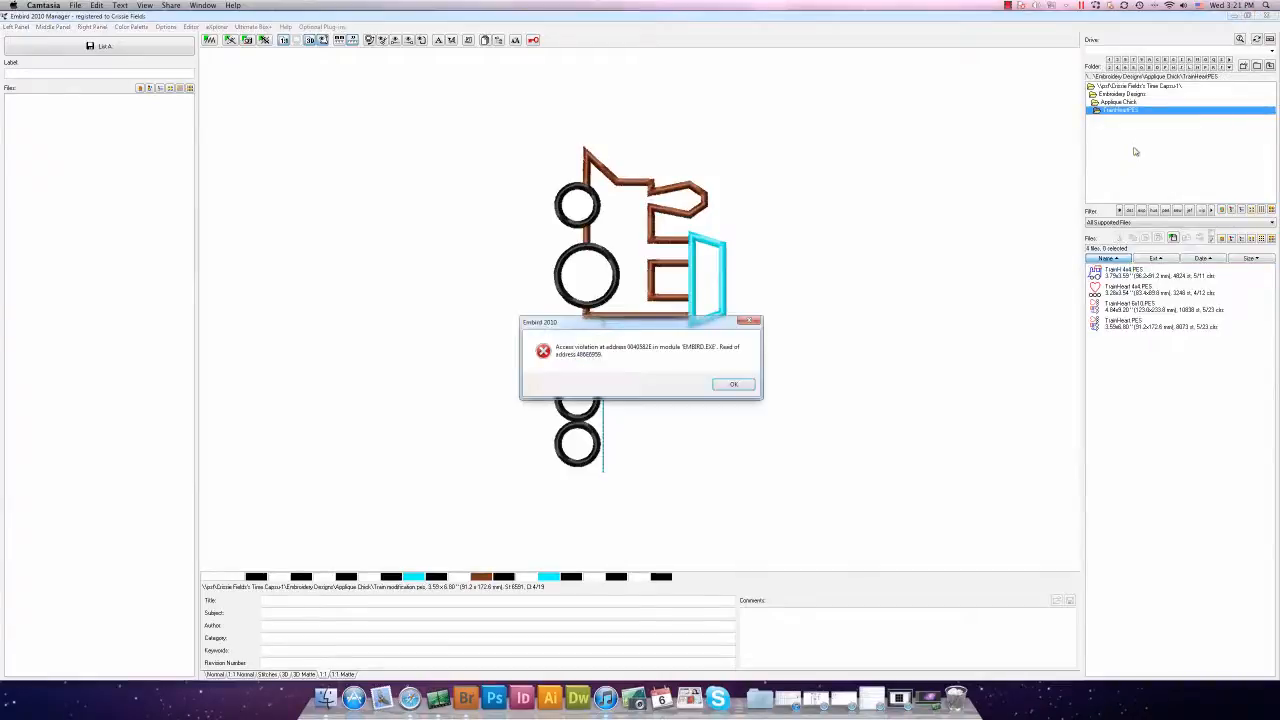
click(731, 385)
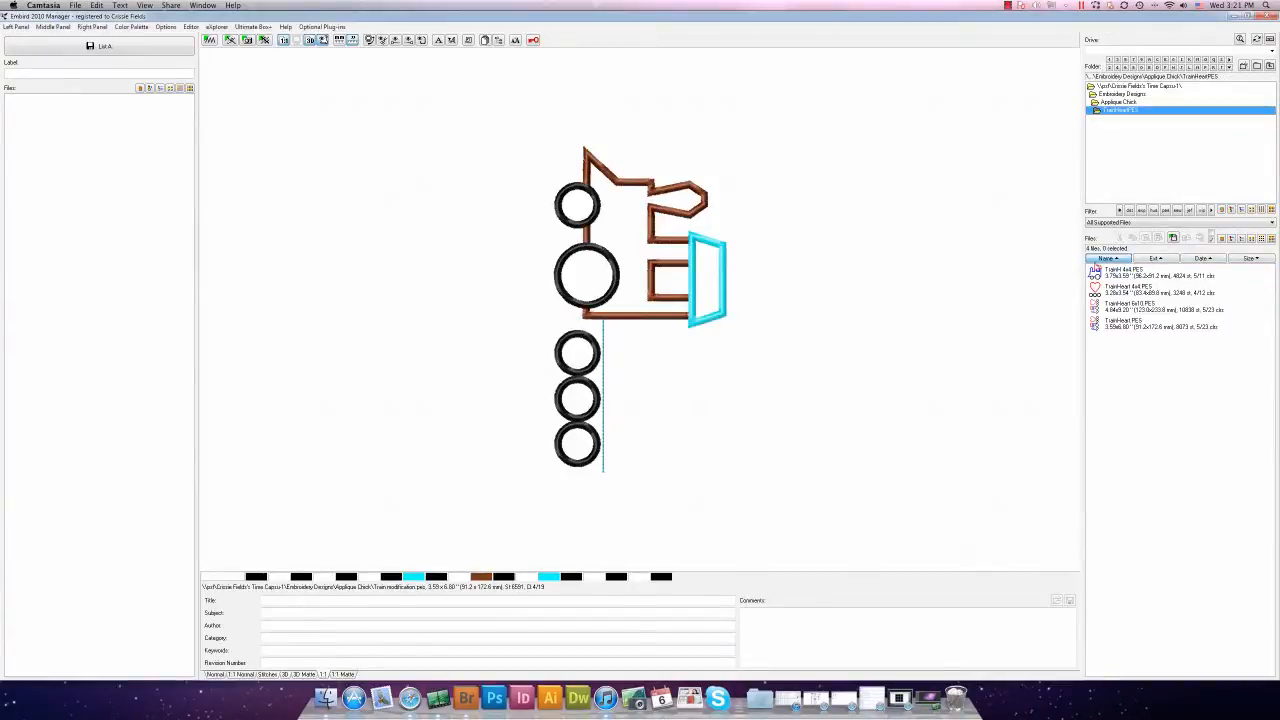
click(1123, 326)
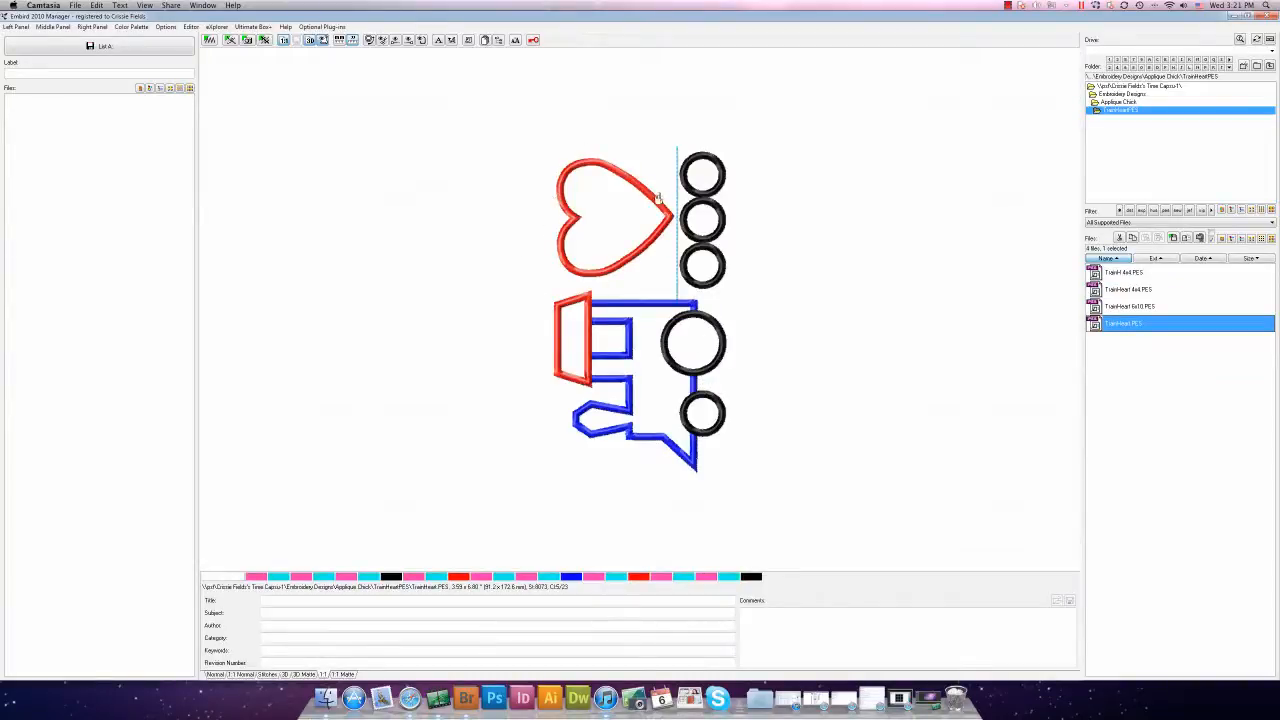
mouse_move(647, 203)
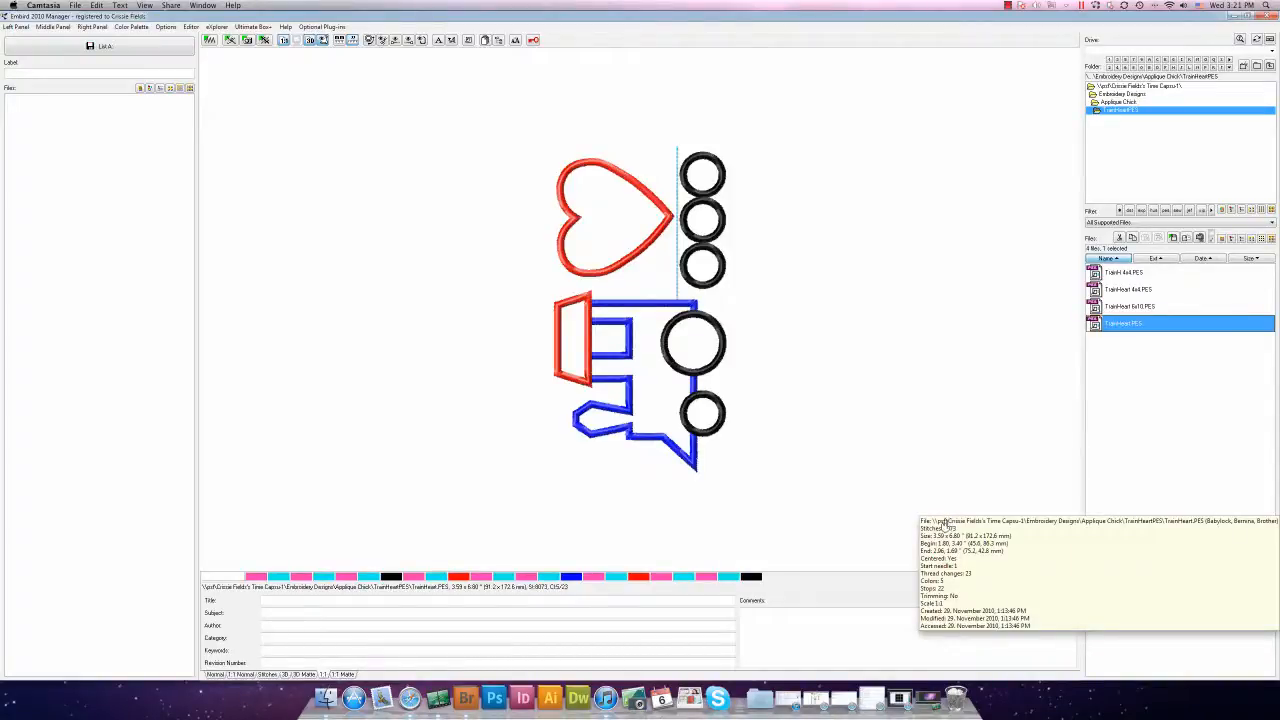
Open TrainHeart.PES in the Editor and give it a custom 8 x 8 inch hoop
click(209, 41)
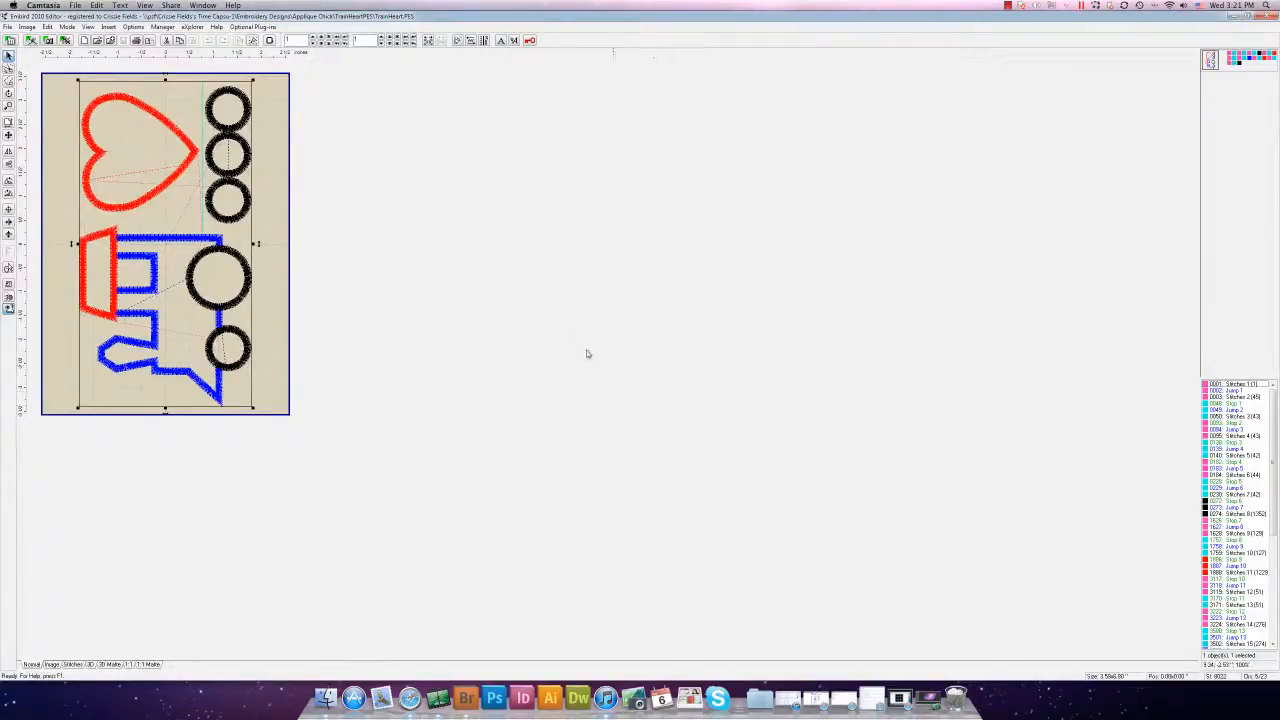
click(269, 40)
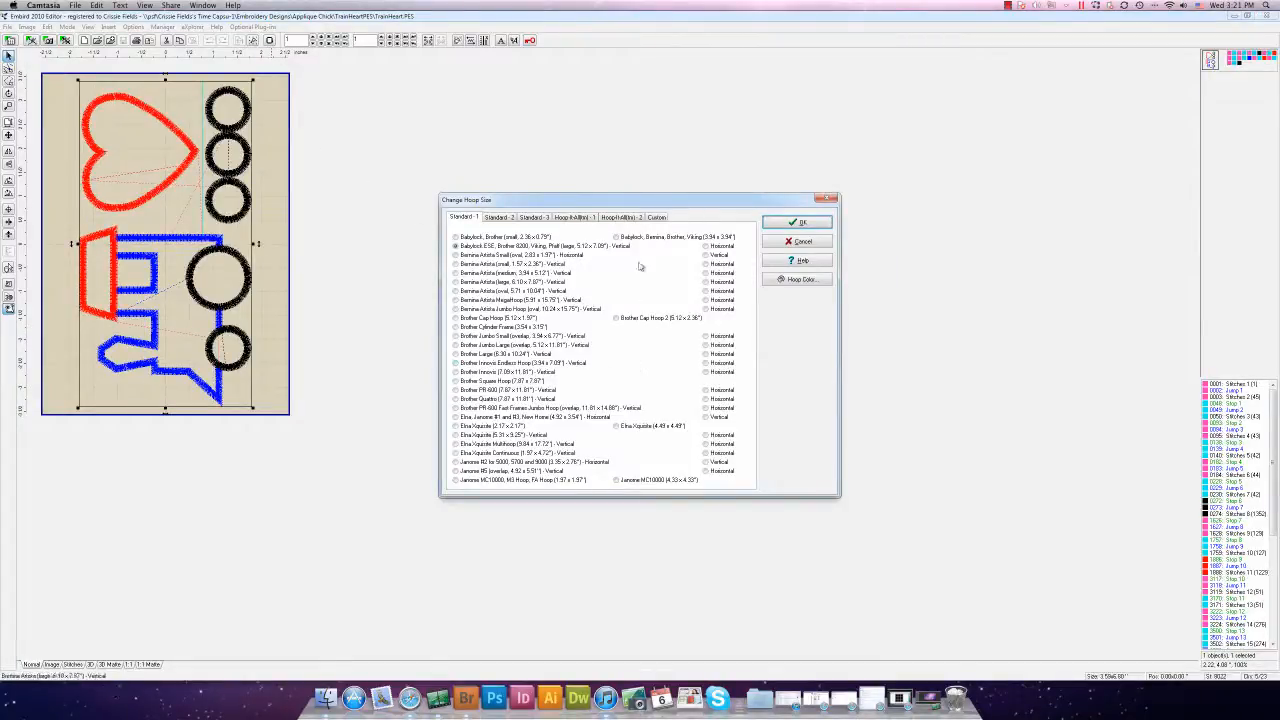
click(657, 218)
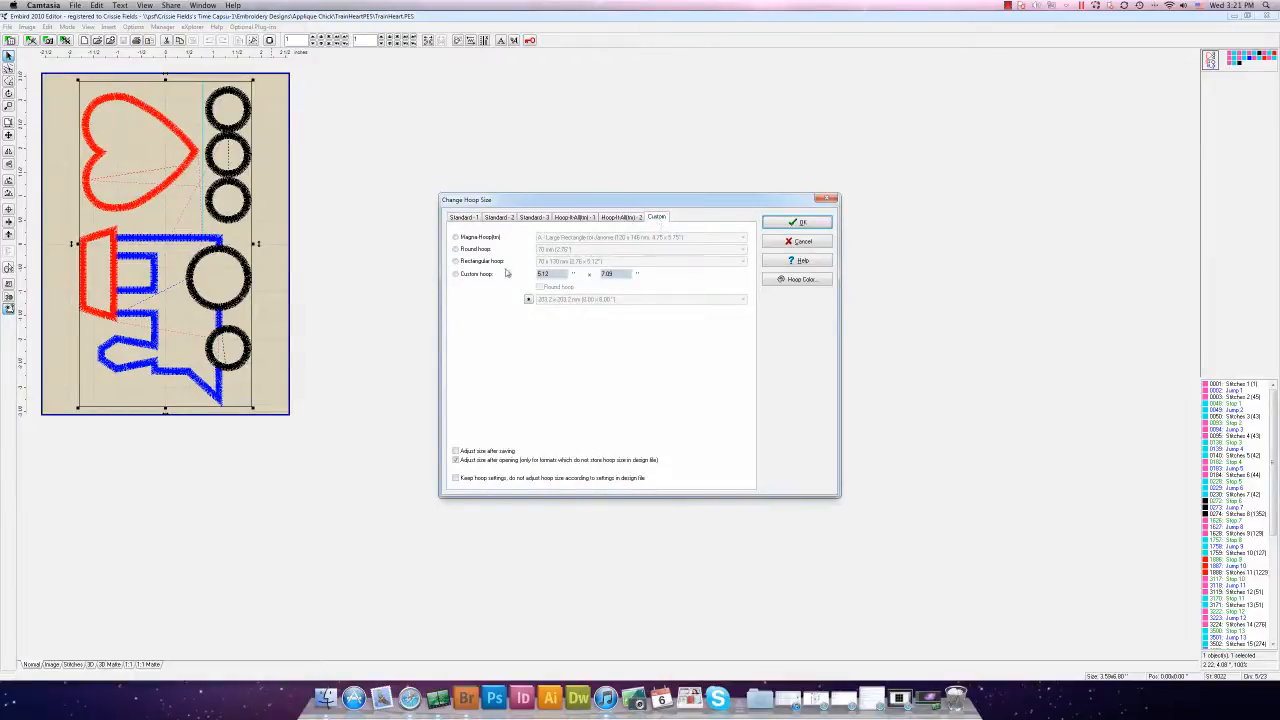
click(458, 275)
double_click(558, 274)
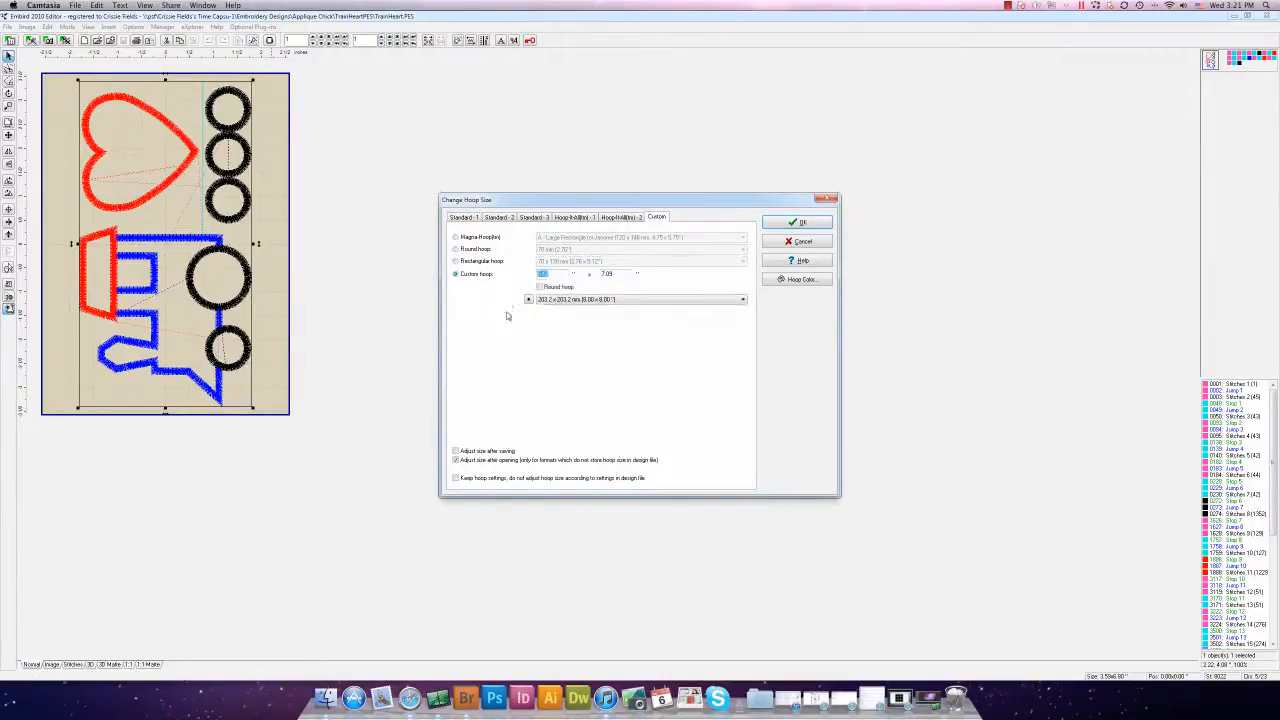
text(8)
key(Tab)
text(8)
click(793, 226)
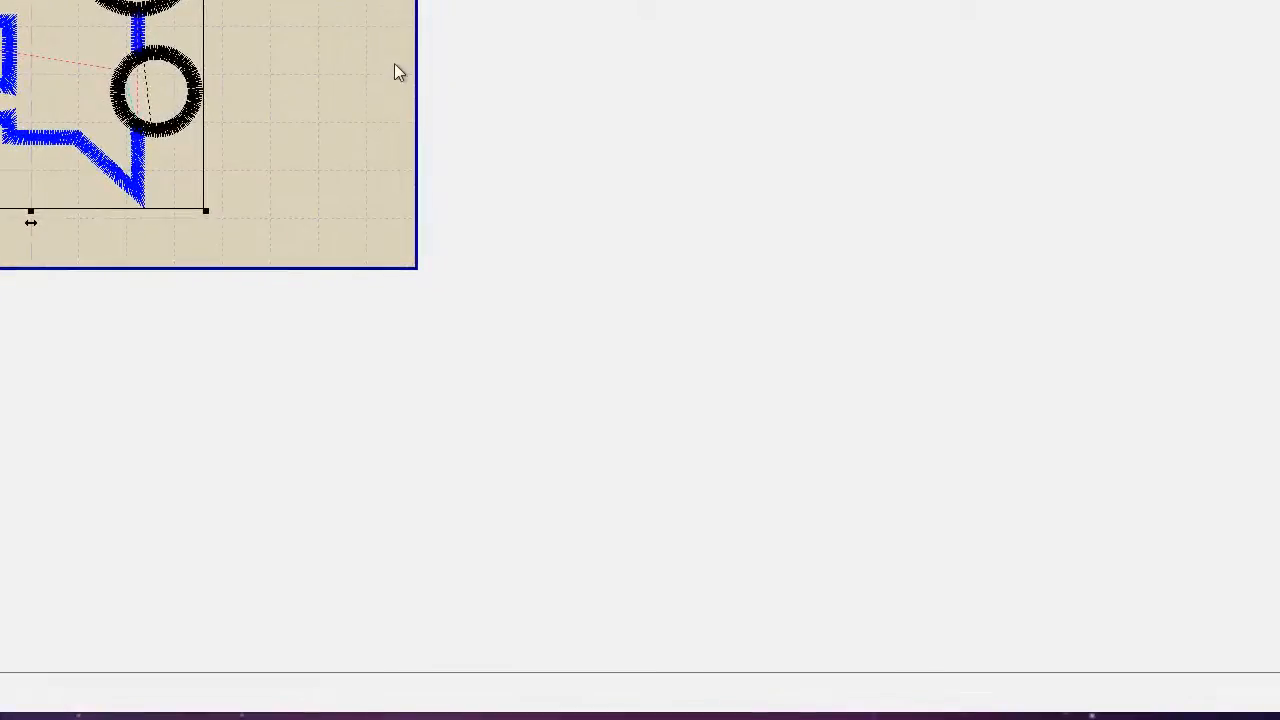
scroll(394, 63, up, 1)
scroll(417, 70, up, 1)
scroll(418, 71, down, 1)
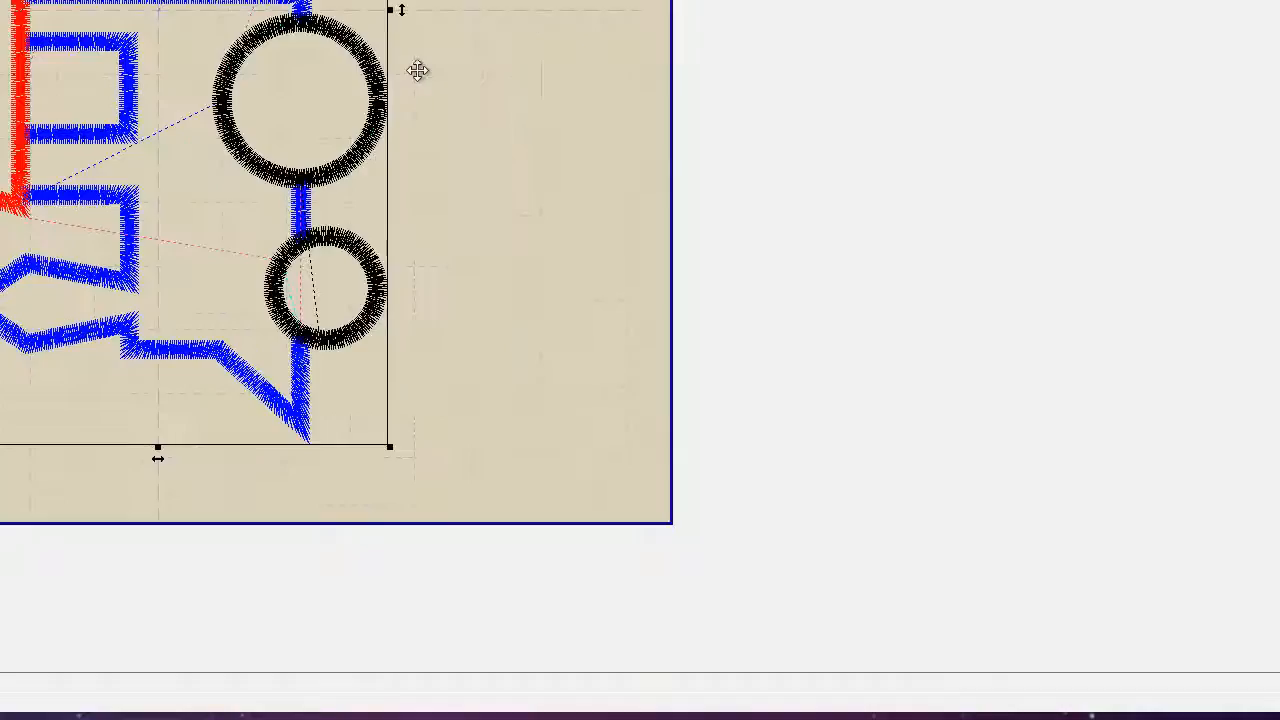
scroll(421, 71, down, 1)
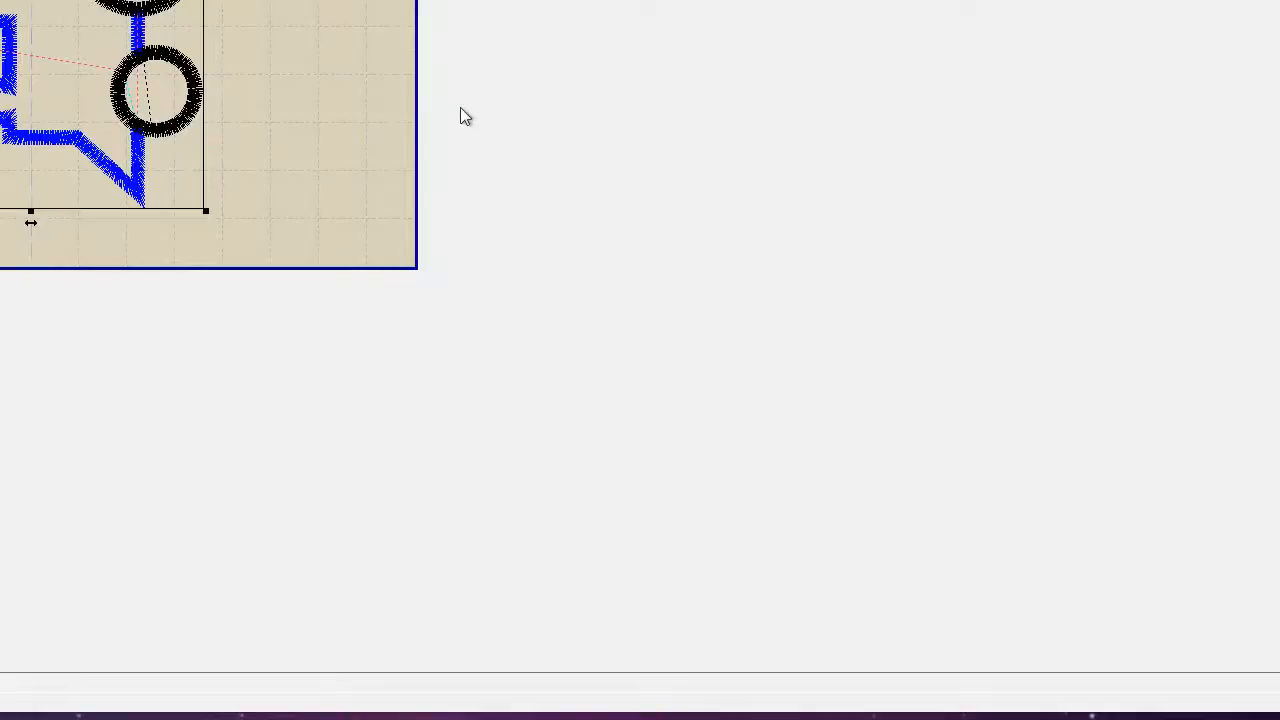
scroll(401, 124, down, 1)
scroll(399, 121, up, 1)
scroll(313, 58, up, 2)
scroll(317, 54, down, 1)
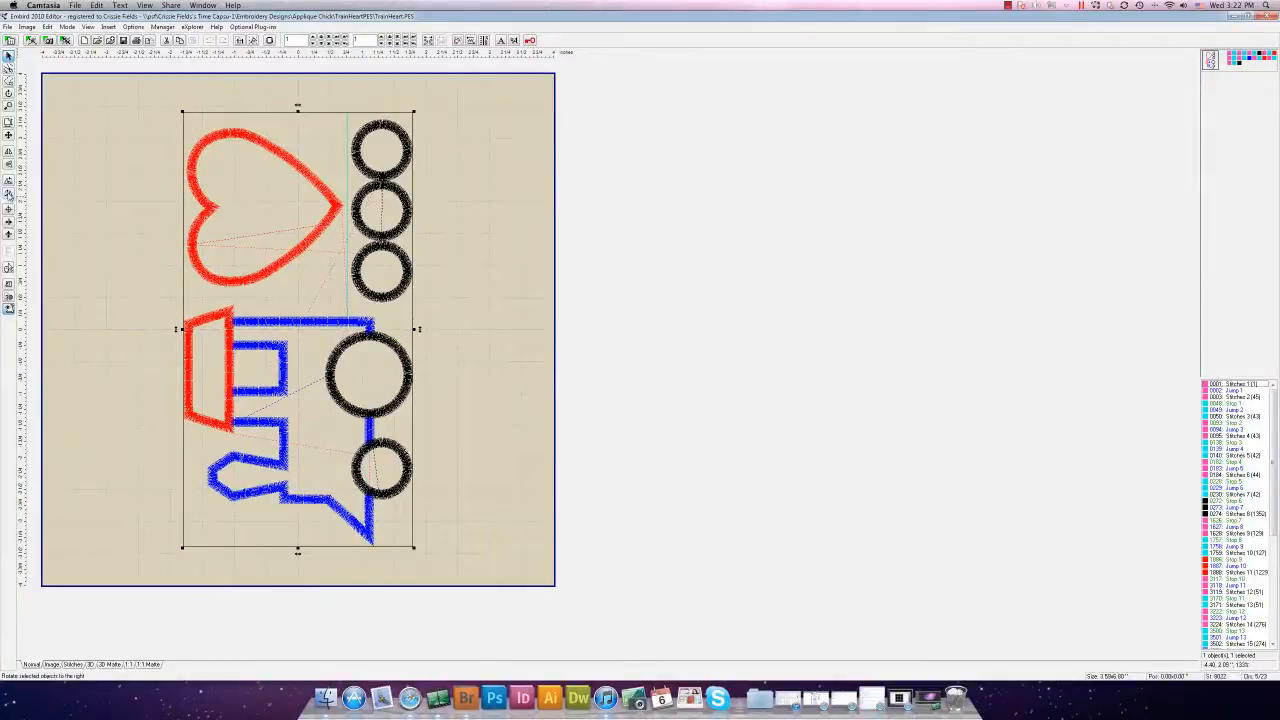
Rotate the design 90° so the train lies horizontally, then deselect it
click(9, 195)
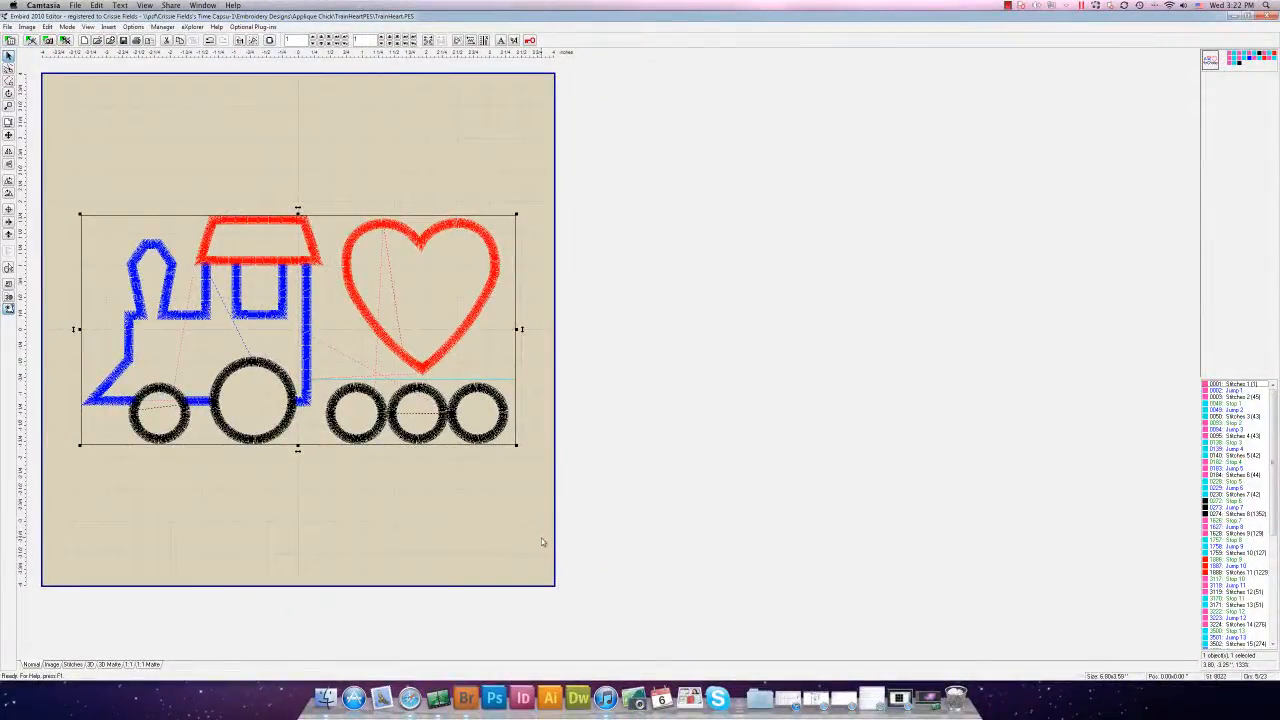
click(538, 537)
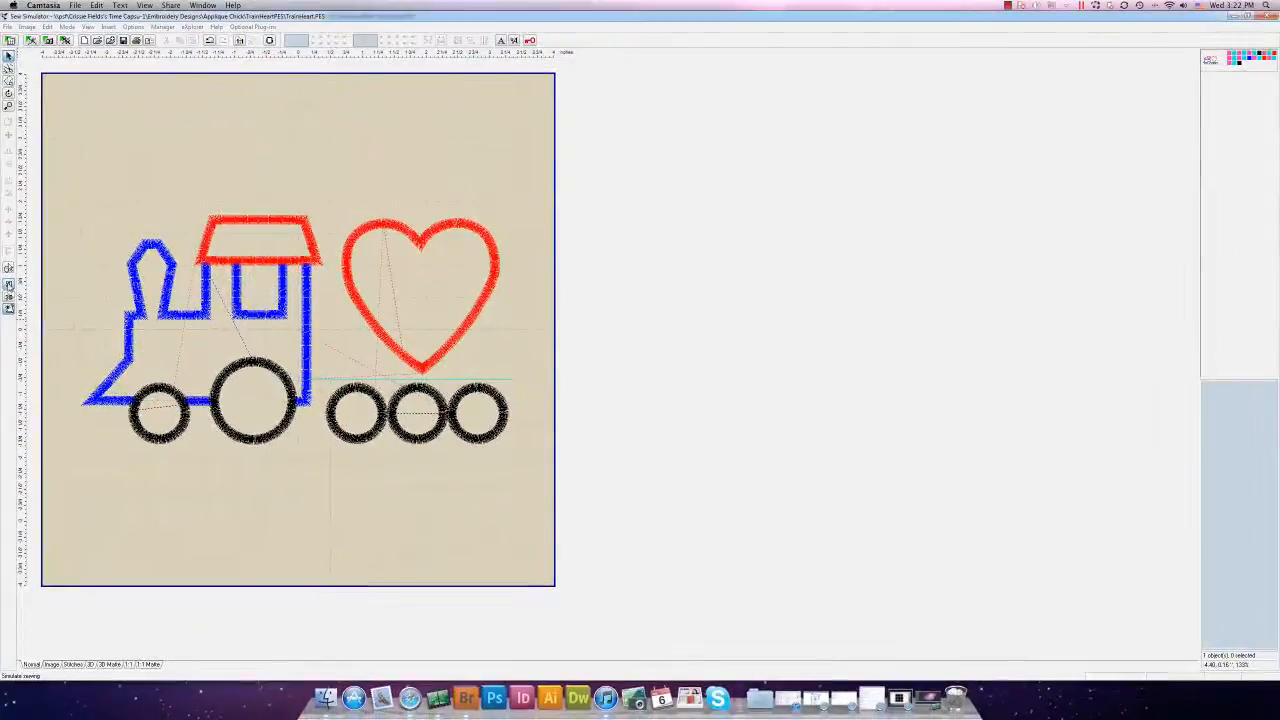
Open the sew simulator, try different stitching speeds, and rewind to the first stitch
click(9, 288)
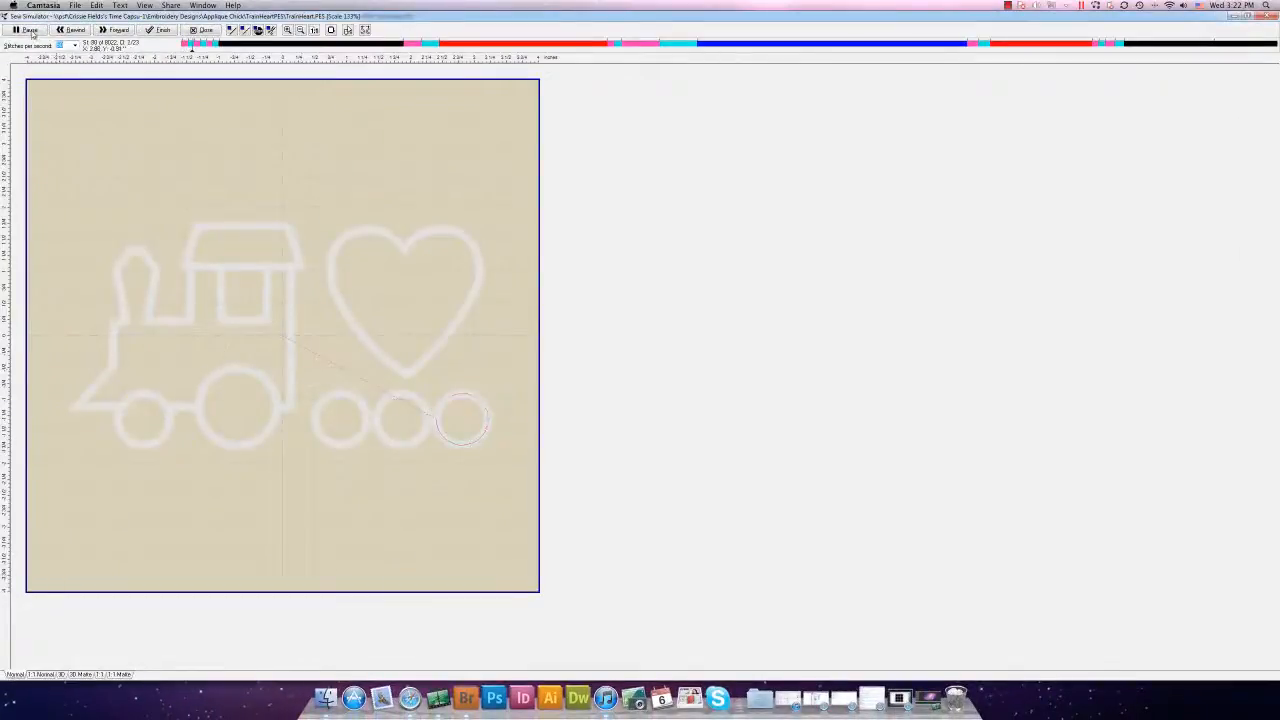
click(31, 31)
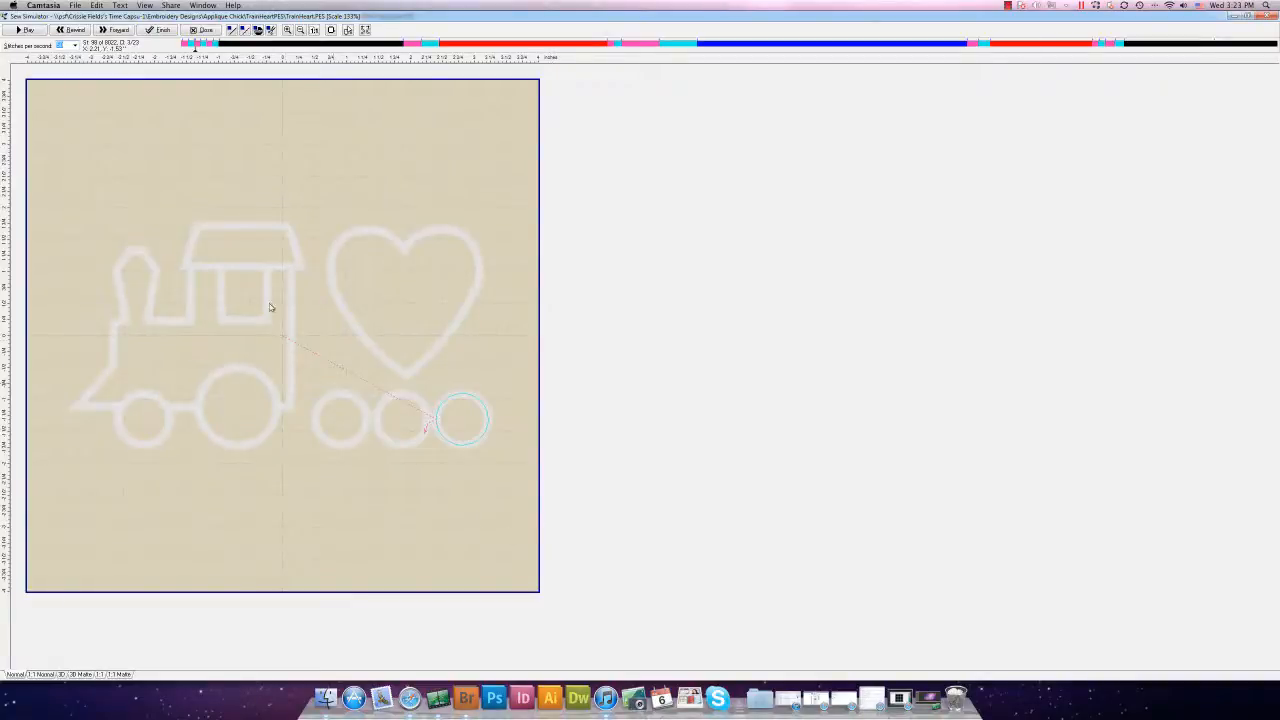
click(193, 50)
drag(192, 50, 176, 49)
click(76, 47)
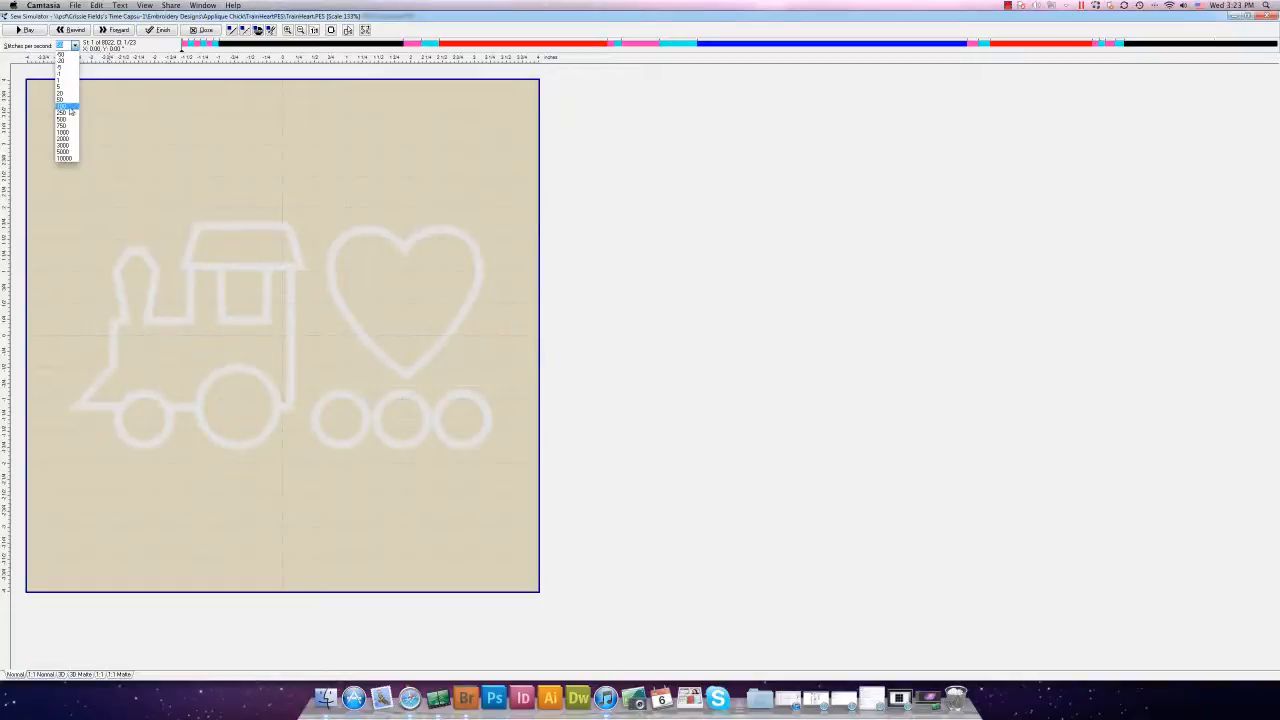
click(70, 121)
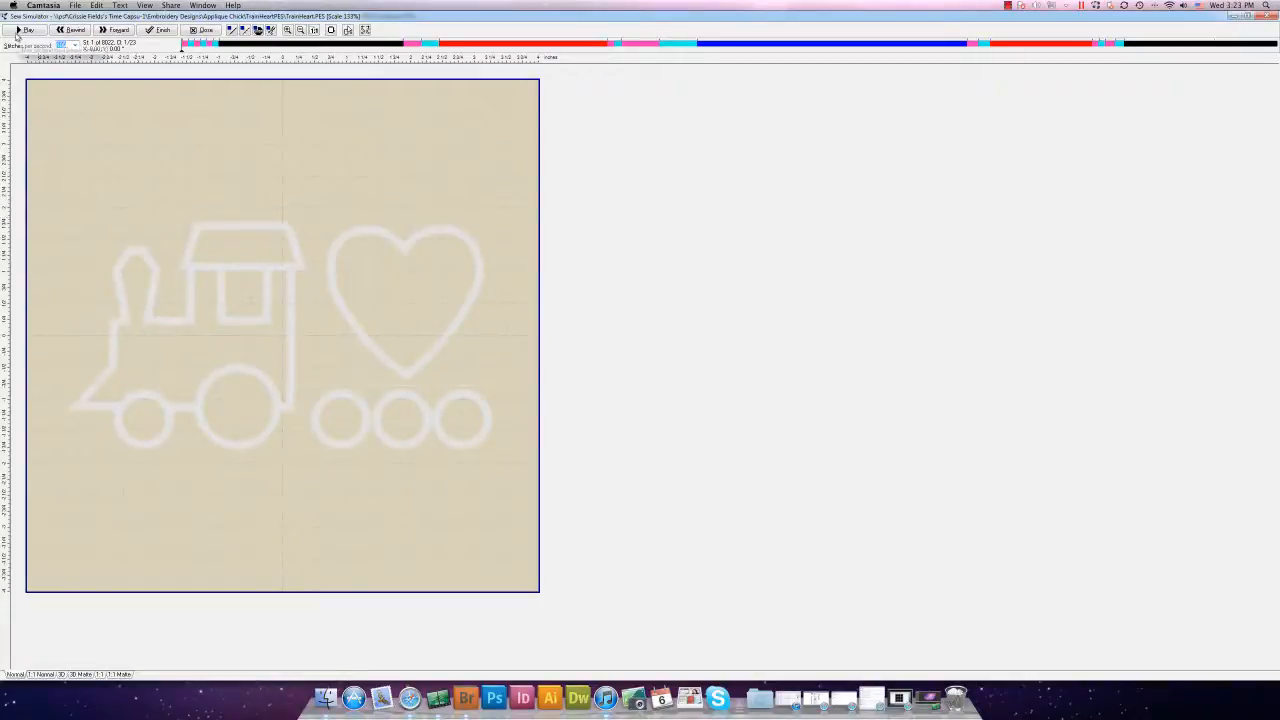
click(23, 30)
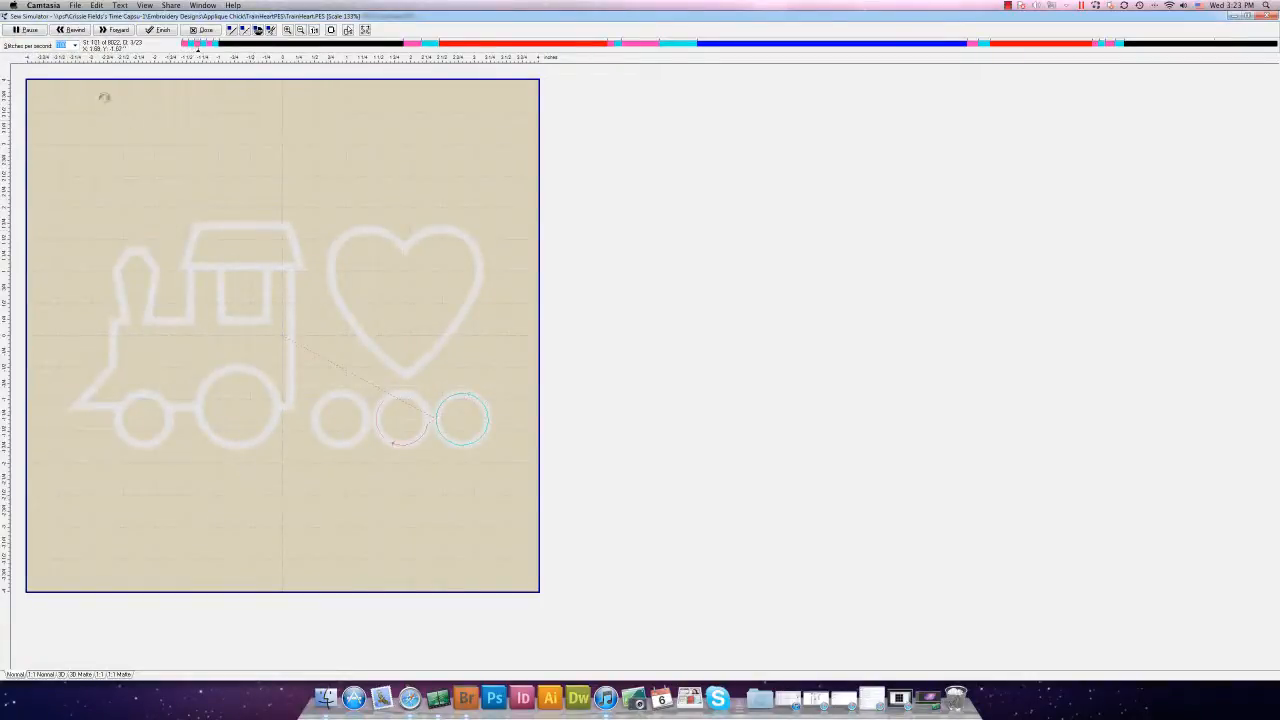
click(74, 46)
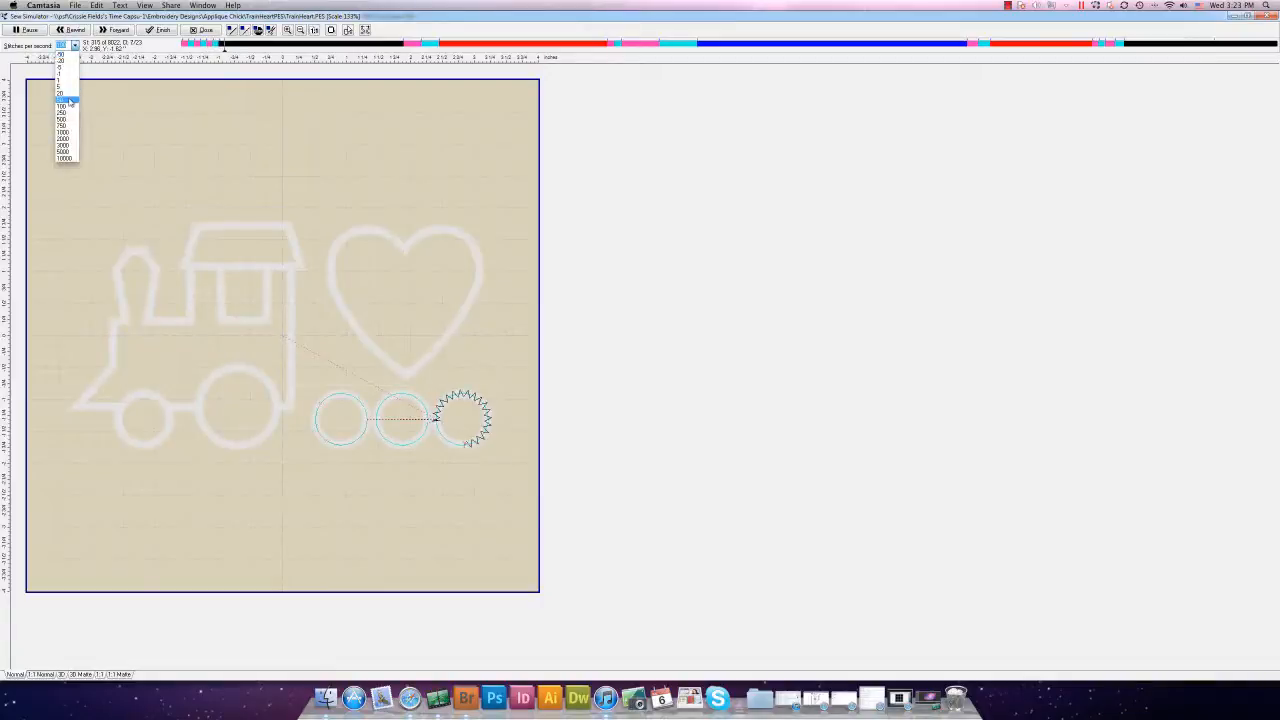
click(67, 102)
click(74, 46)
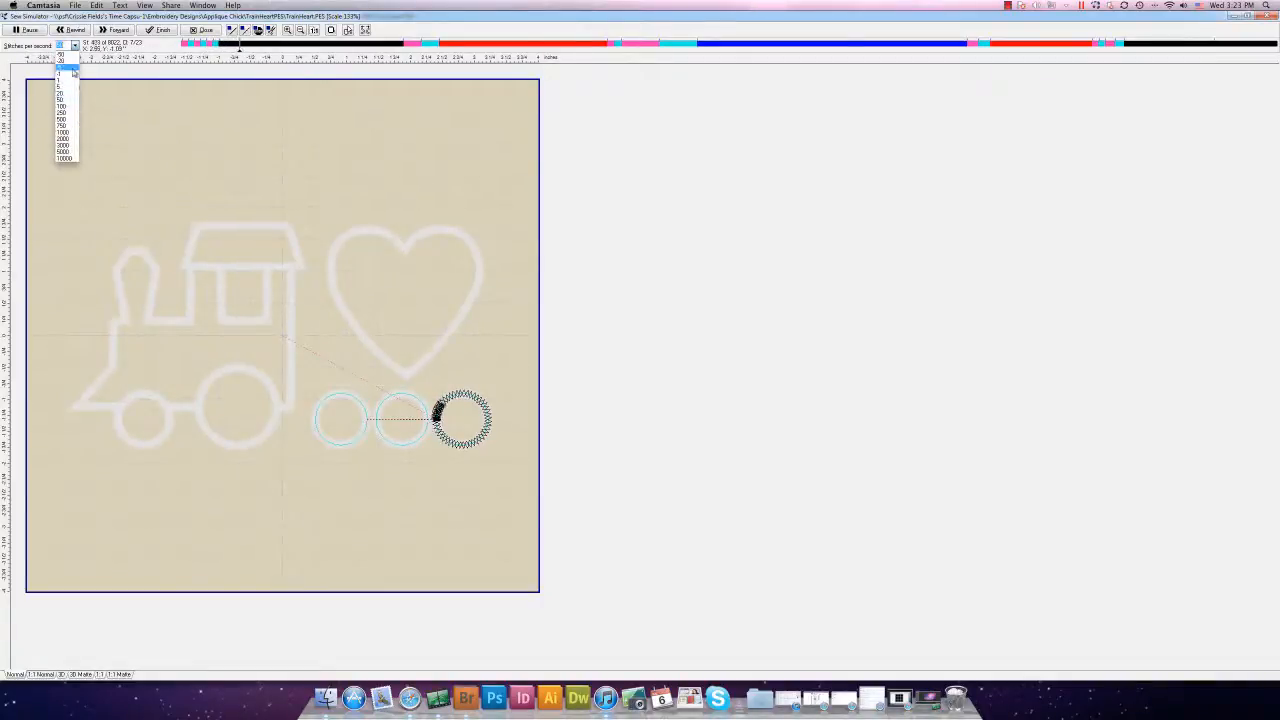
click(67, 105)
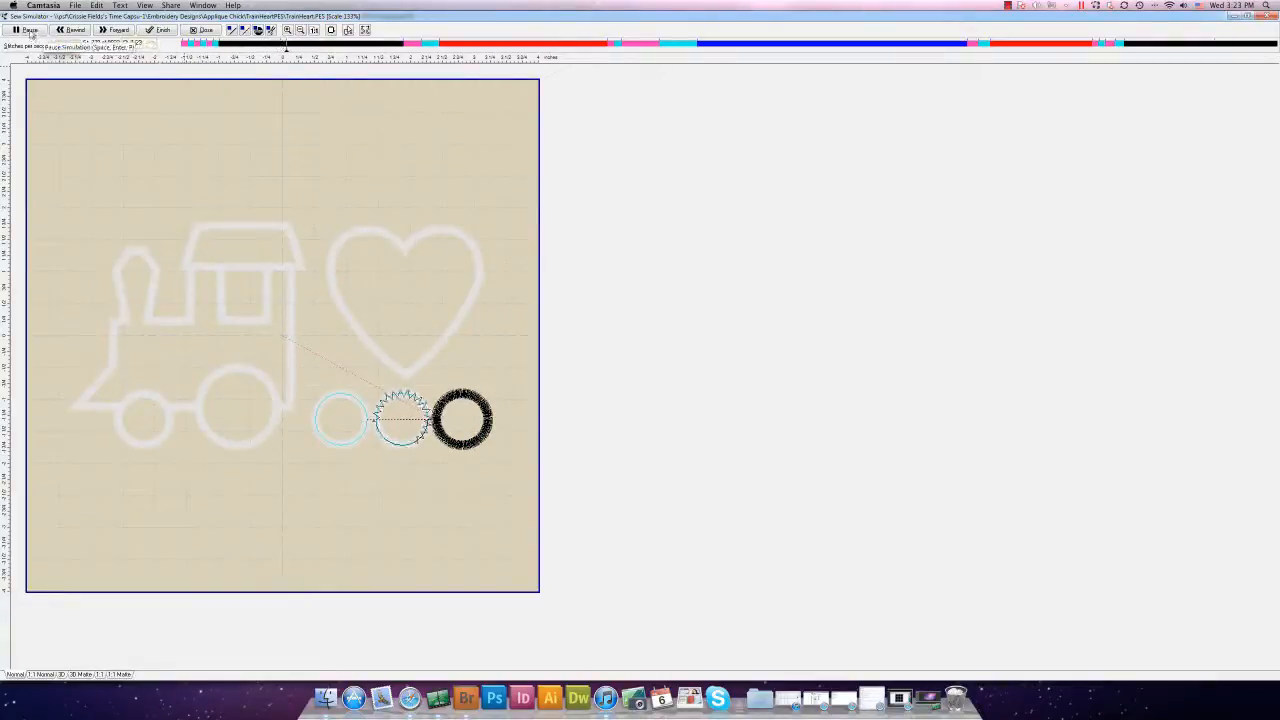
drag(280, 51, 183, 49)
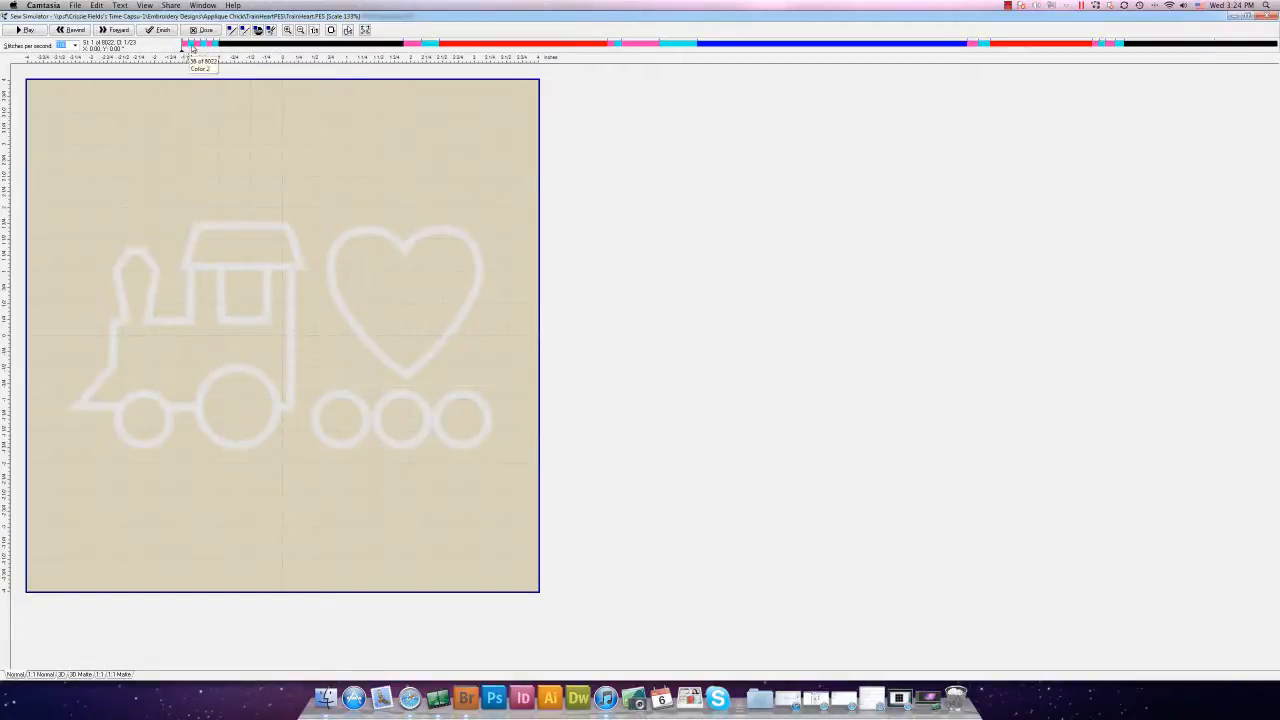
Play the sewing preview, pause it when it reaches the heart, and close it
click(24, 30)
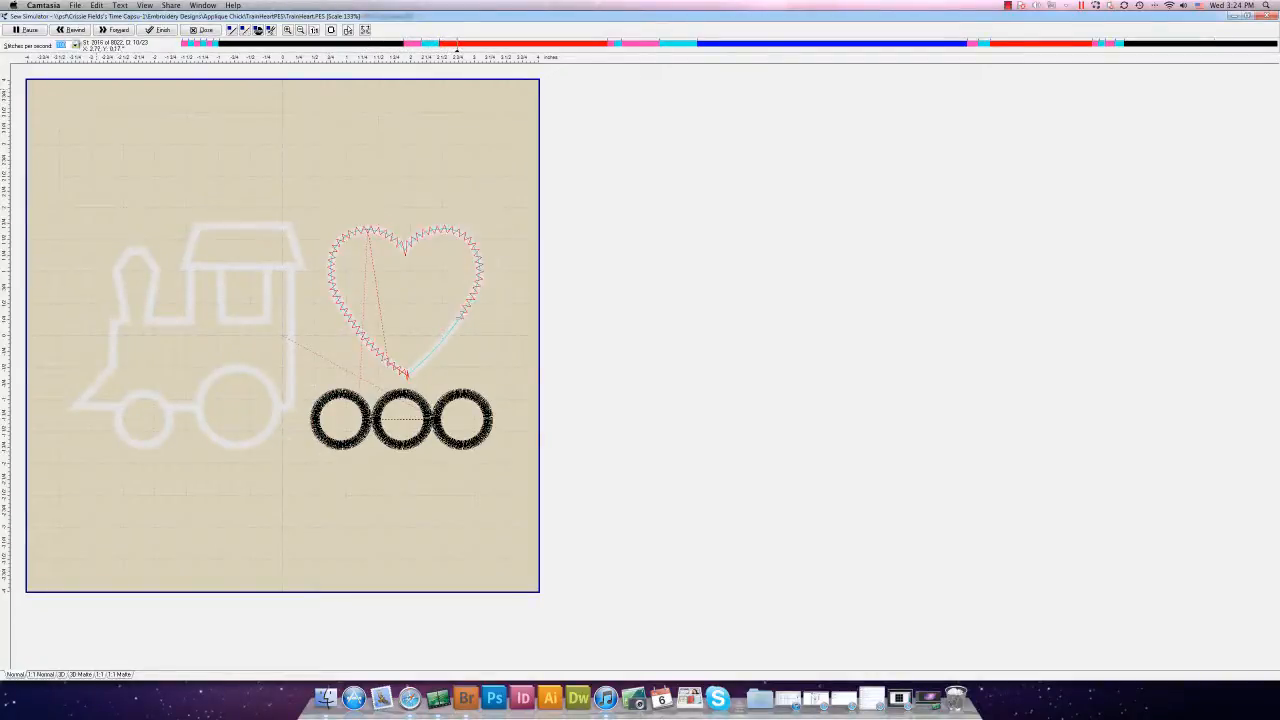
click(30, 31)
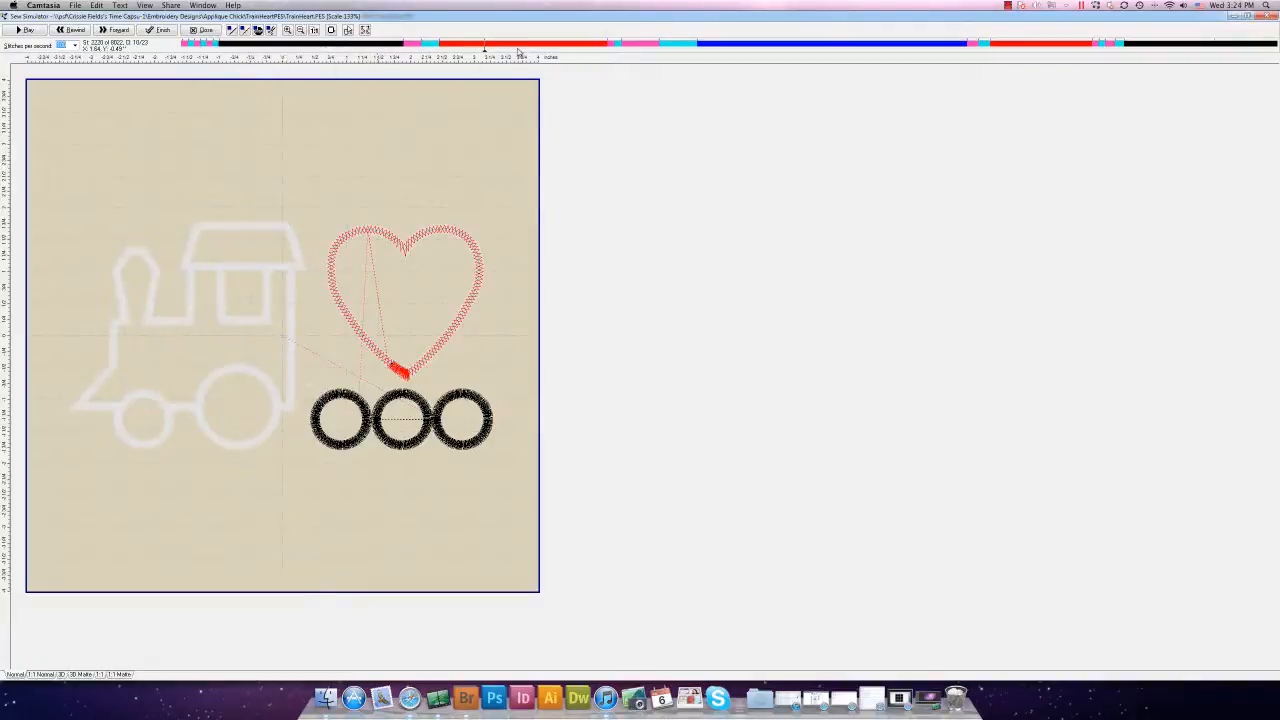
click(203, 30)
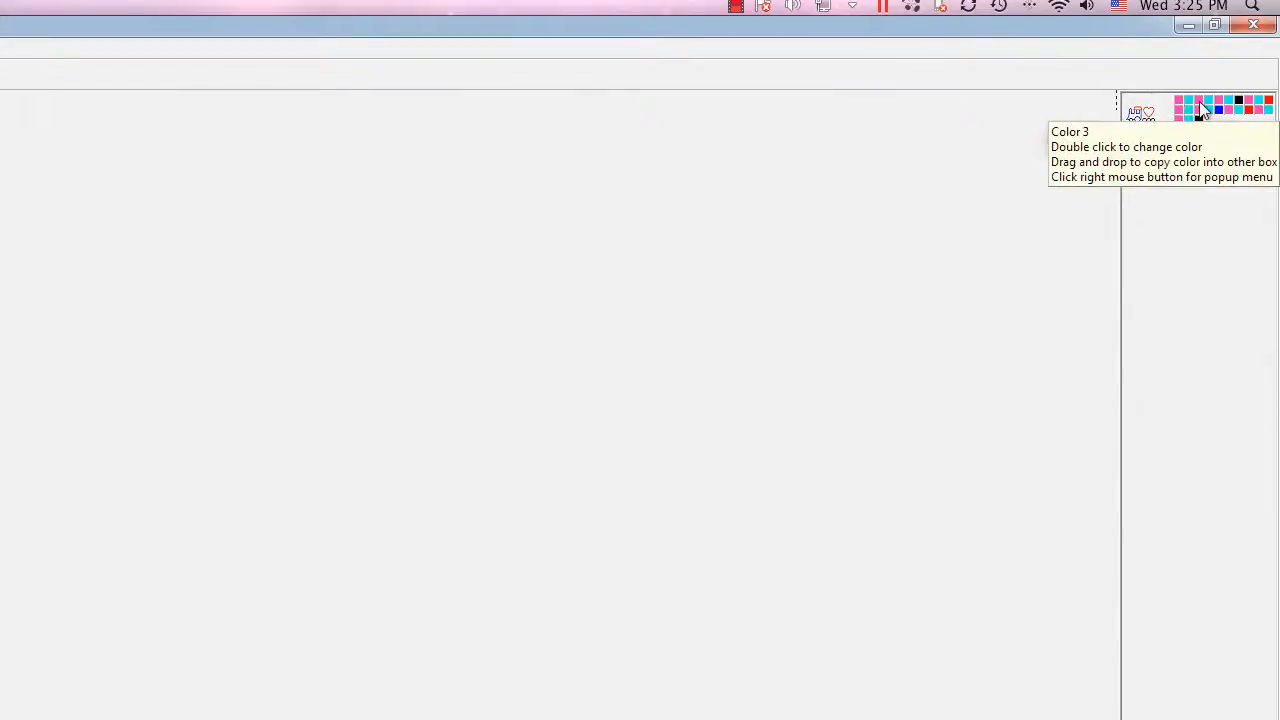
Delete the Color 8 thread and the red heart's colour stops from the palette
right_click(1253, 108)
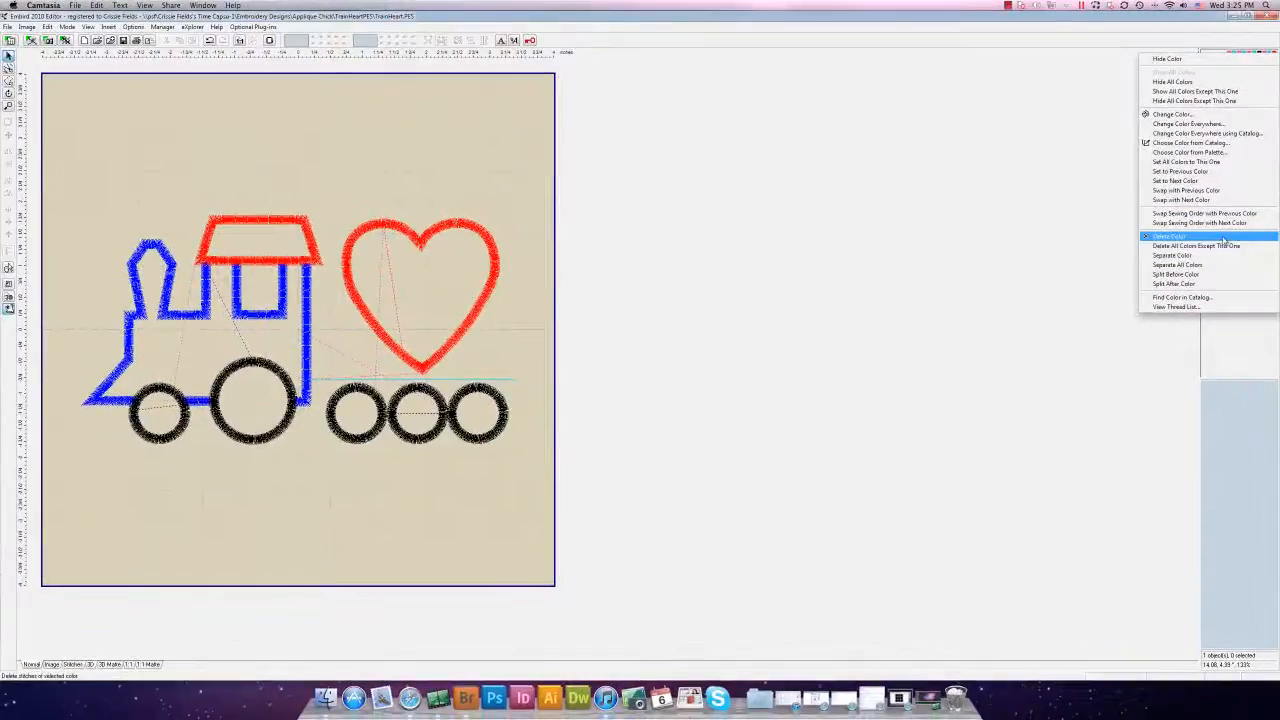
click(1222, 240)
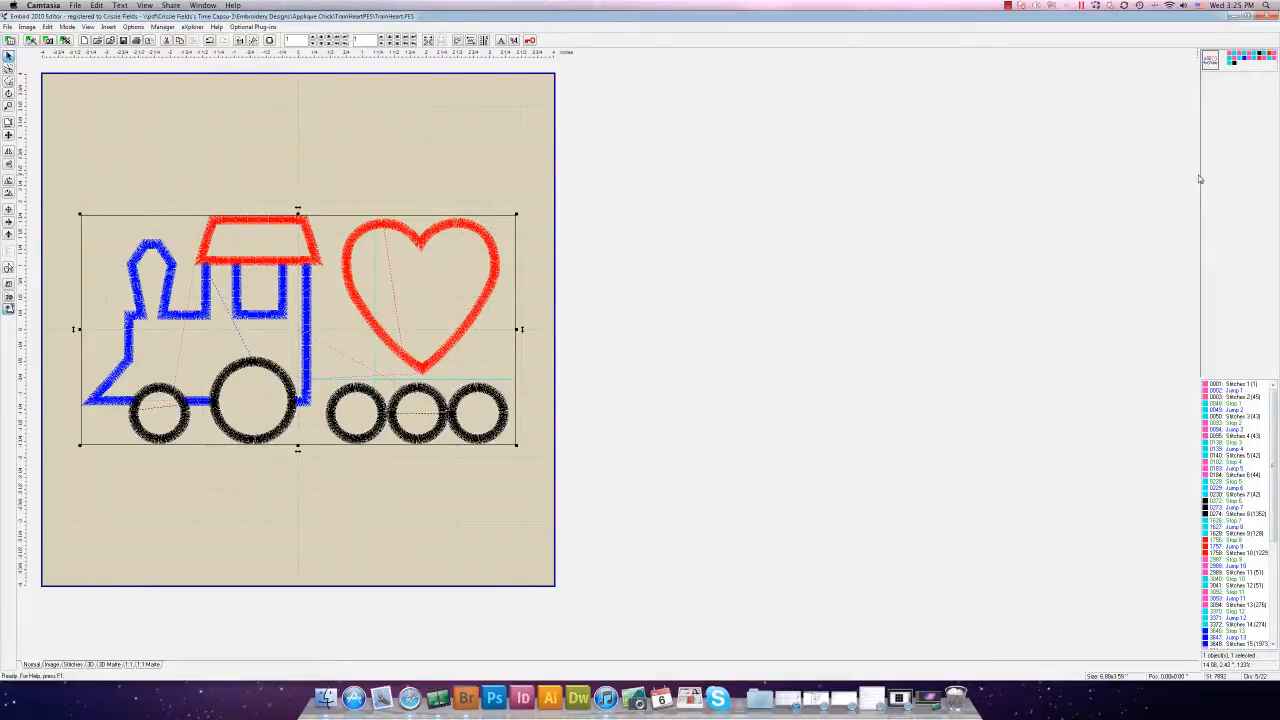
right_click(1266, 57)
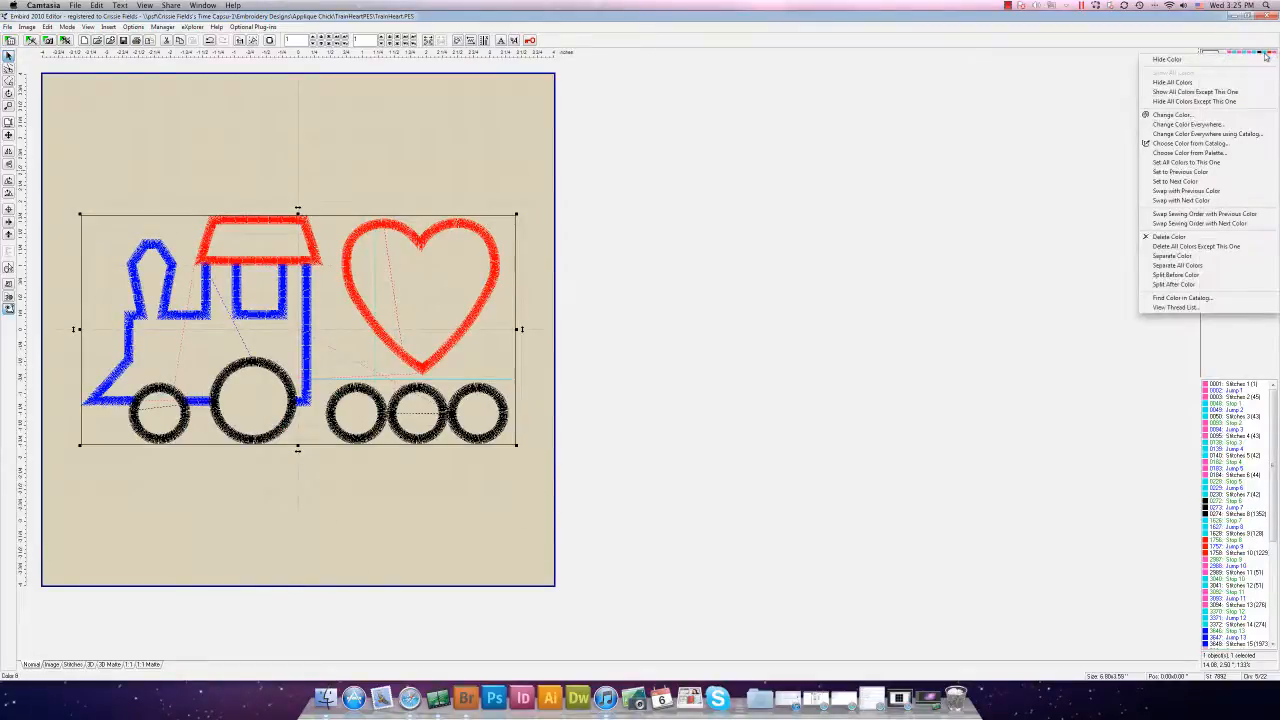
click(1212, 238)
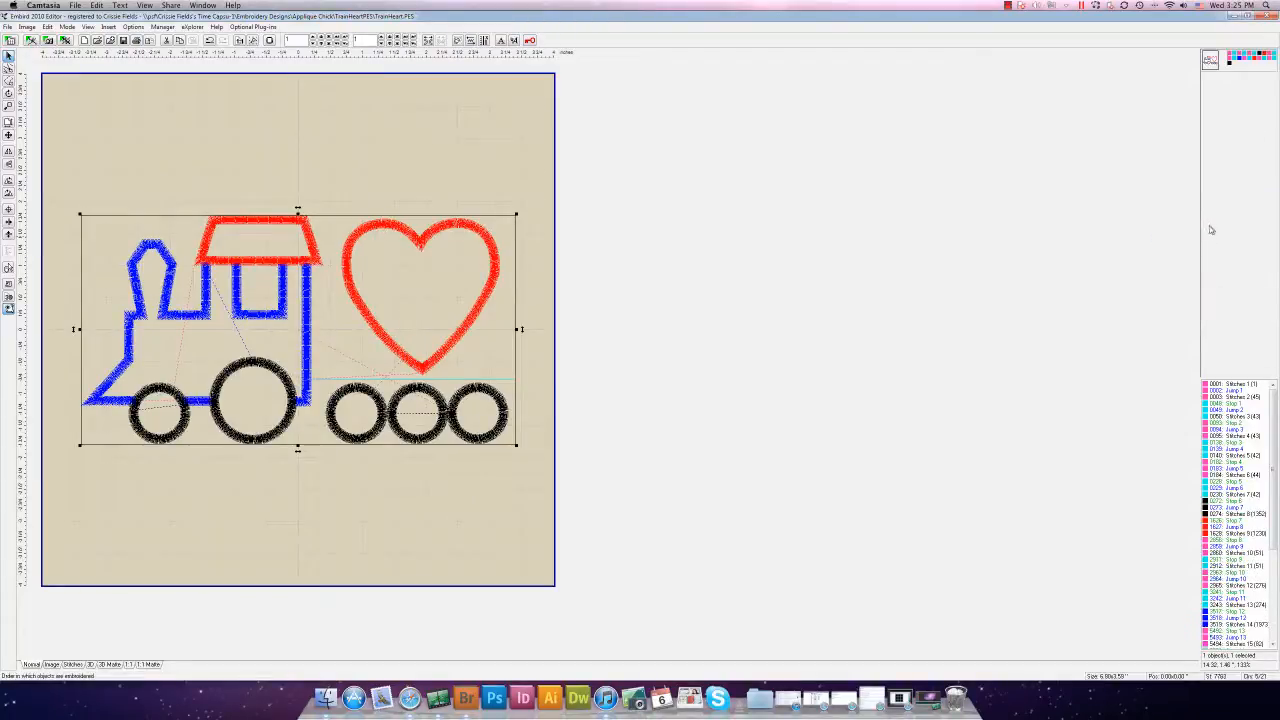
right_click(1266, 57)
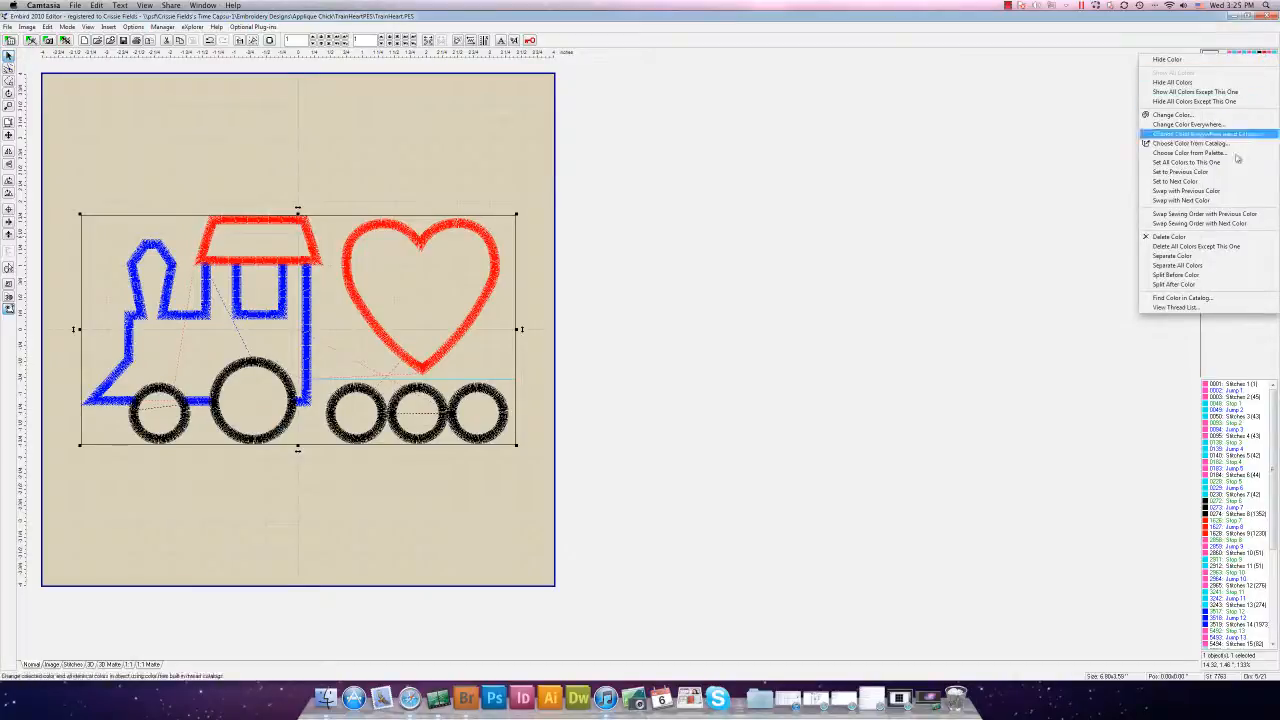
click(1190, 237)
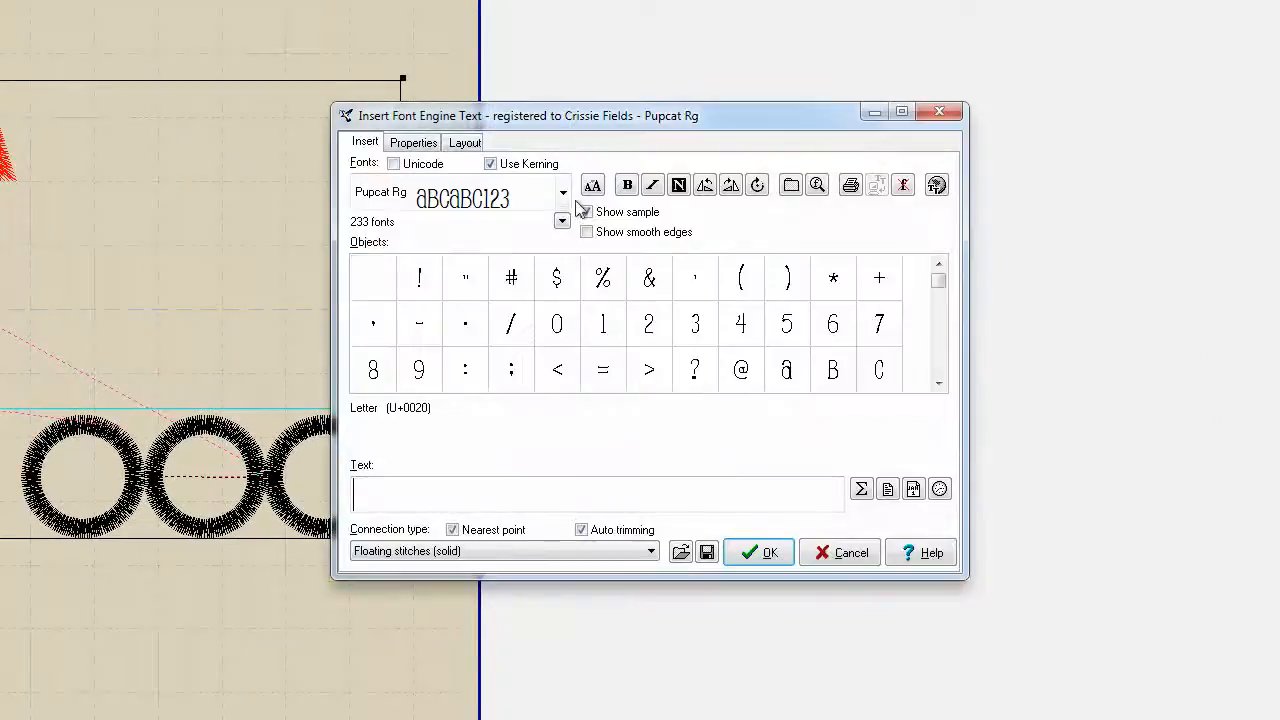
Pick the LD Funky Chunky font and enter 3 as the lettering text
click(563, 192)
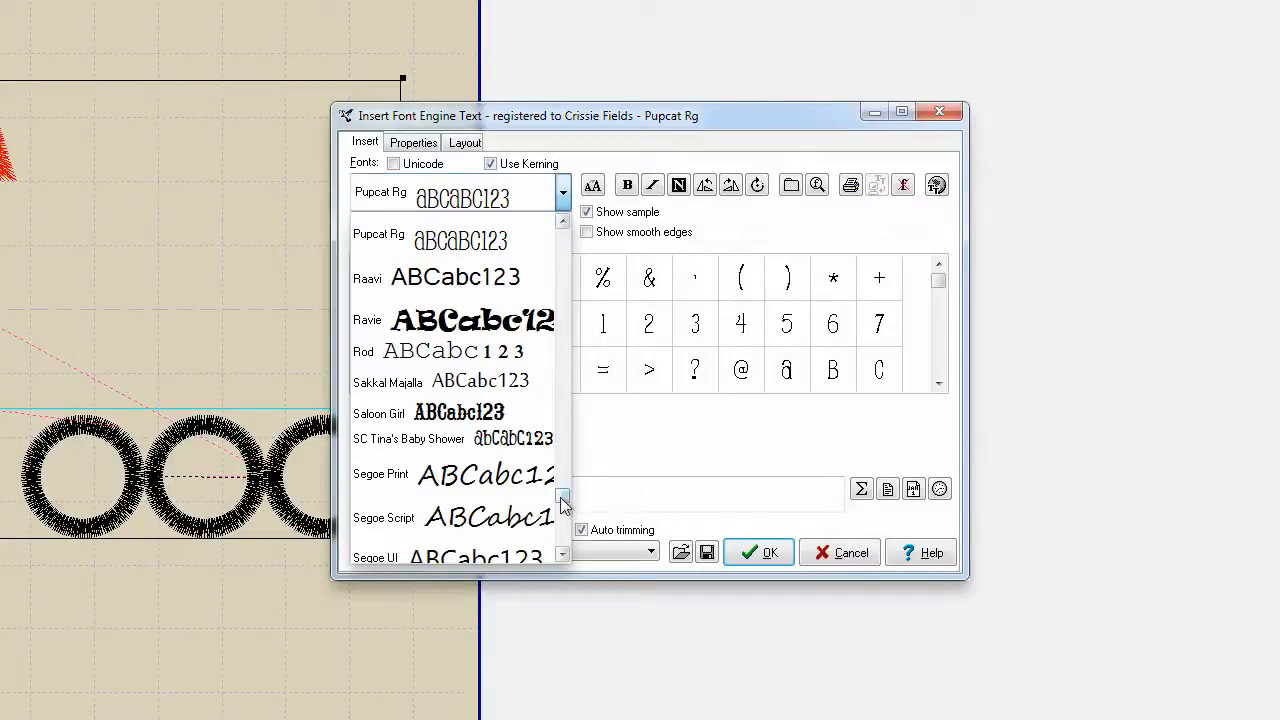
scroll(564, 495, up, 3)
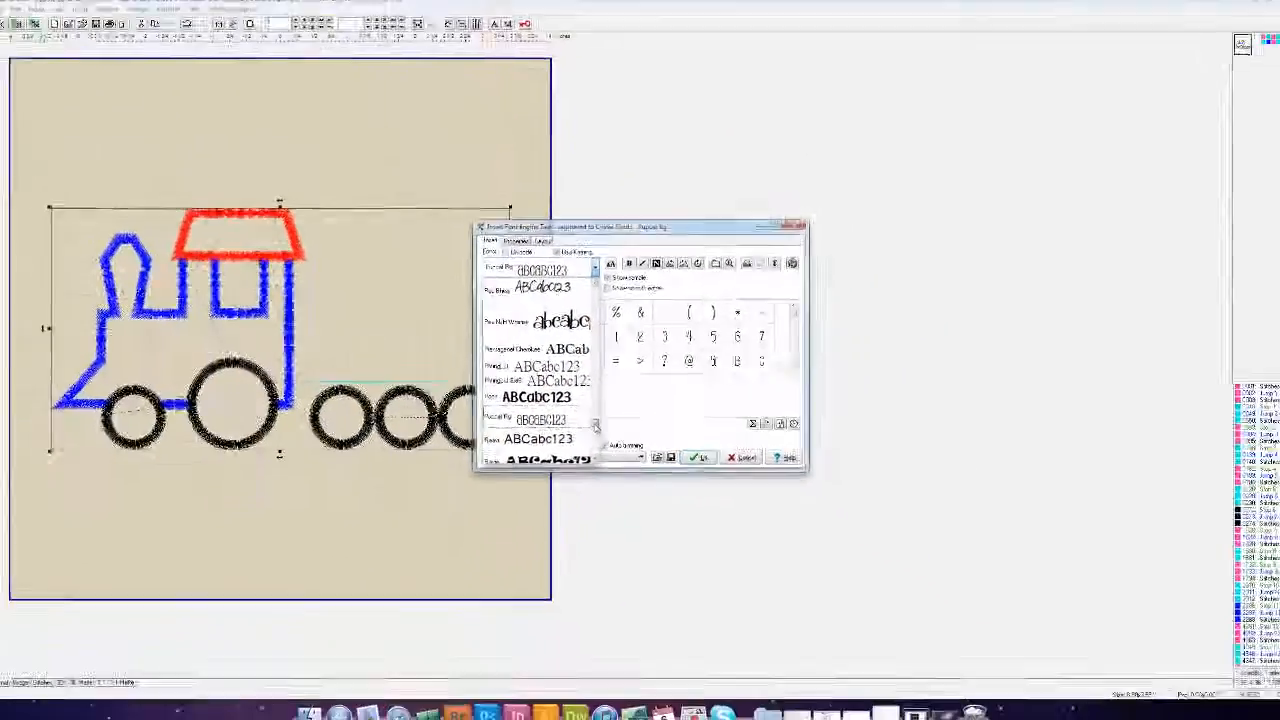
scroll(562, 490, up, 2)
scroll(595, 417, up, 4)
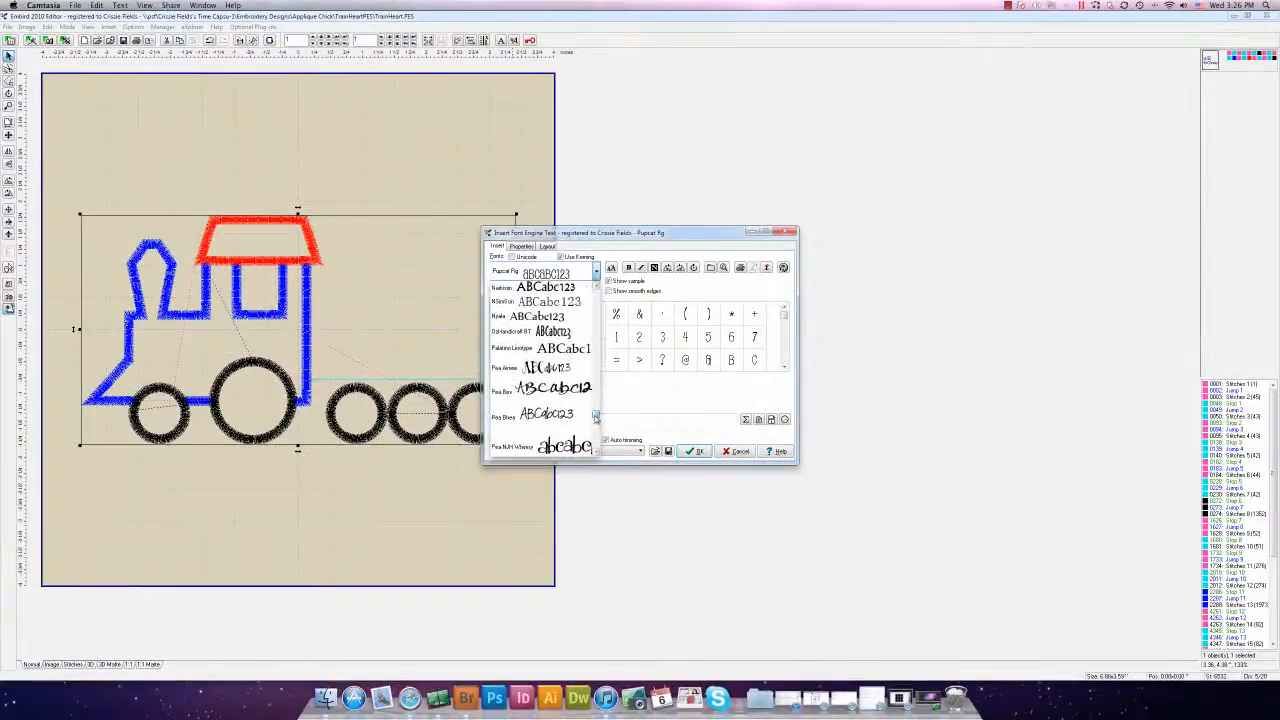
drag(595, 413, 591, 388)
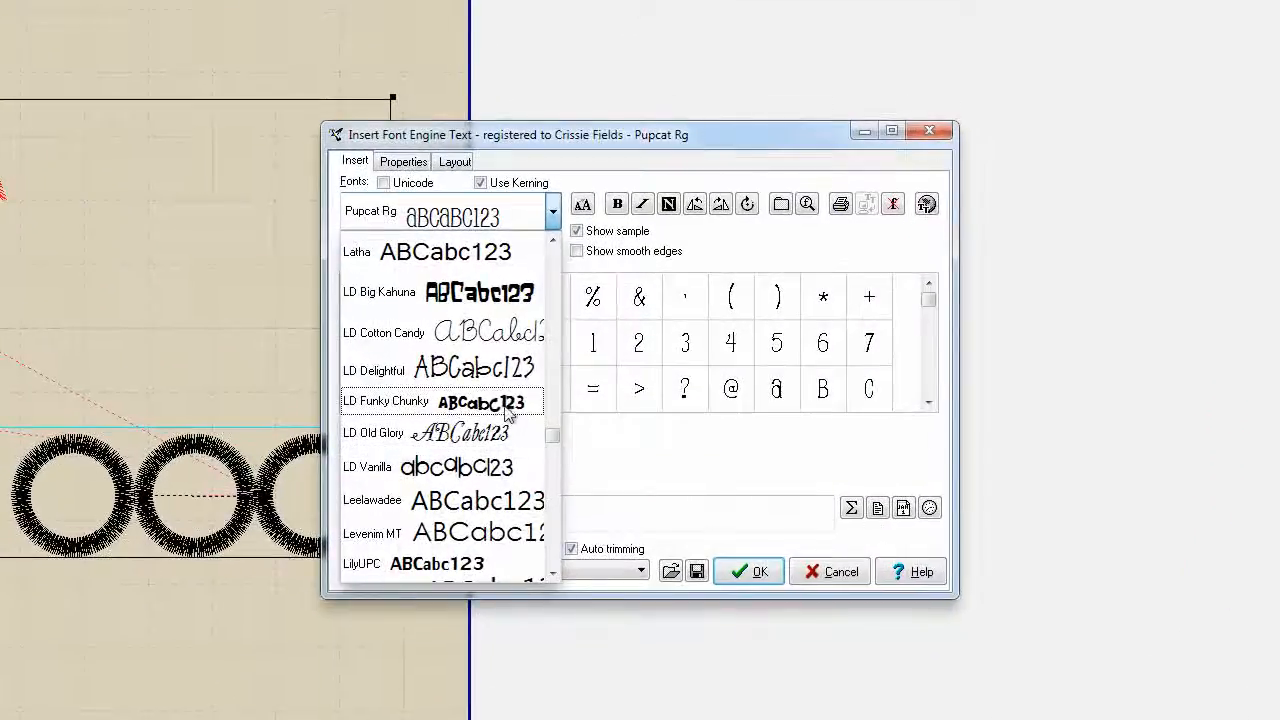
click(506, 410)
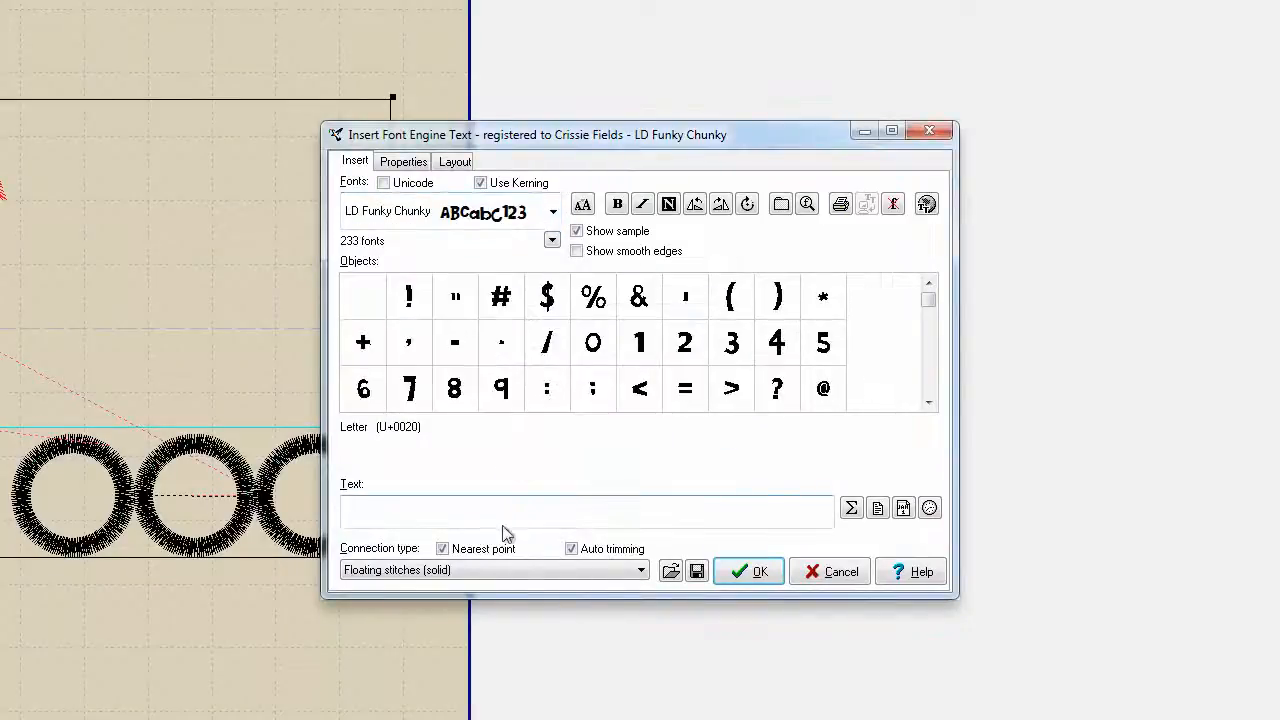
text(3)
Make the 3 three inches tall with No fill and an Applique outline
click(405, 164)
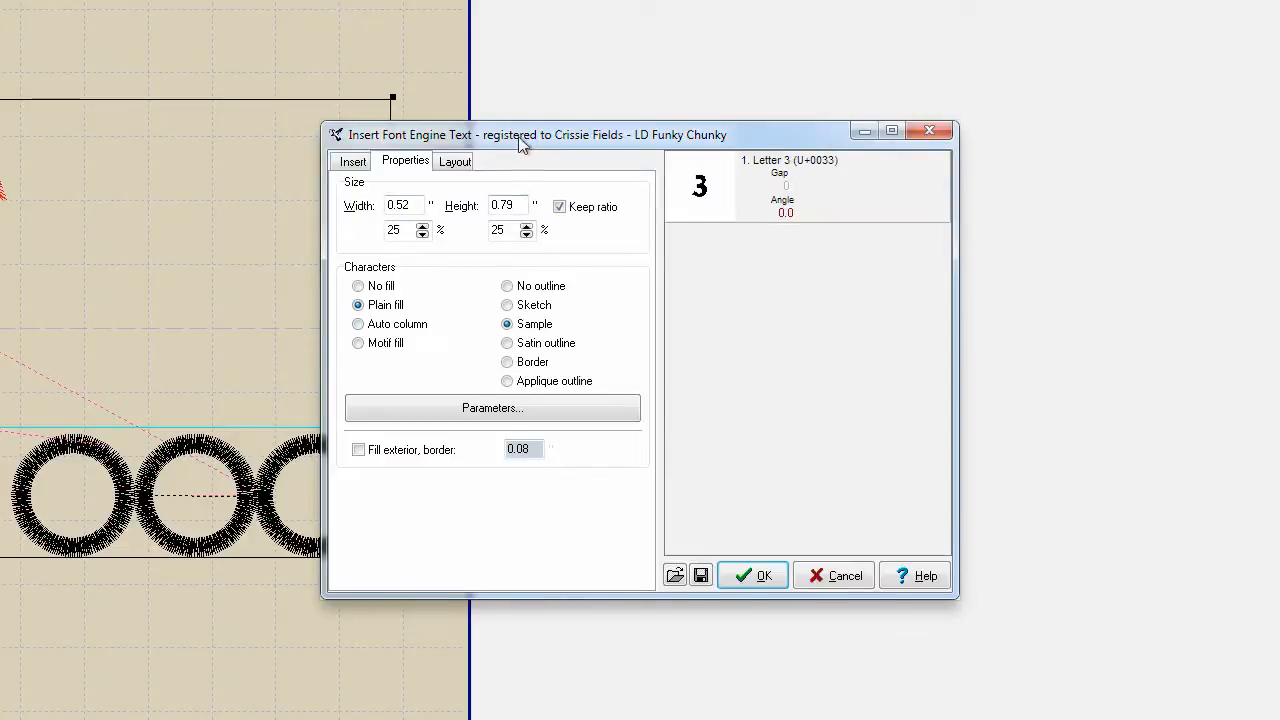
drag(520, 137, 770, 59)
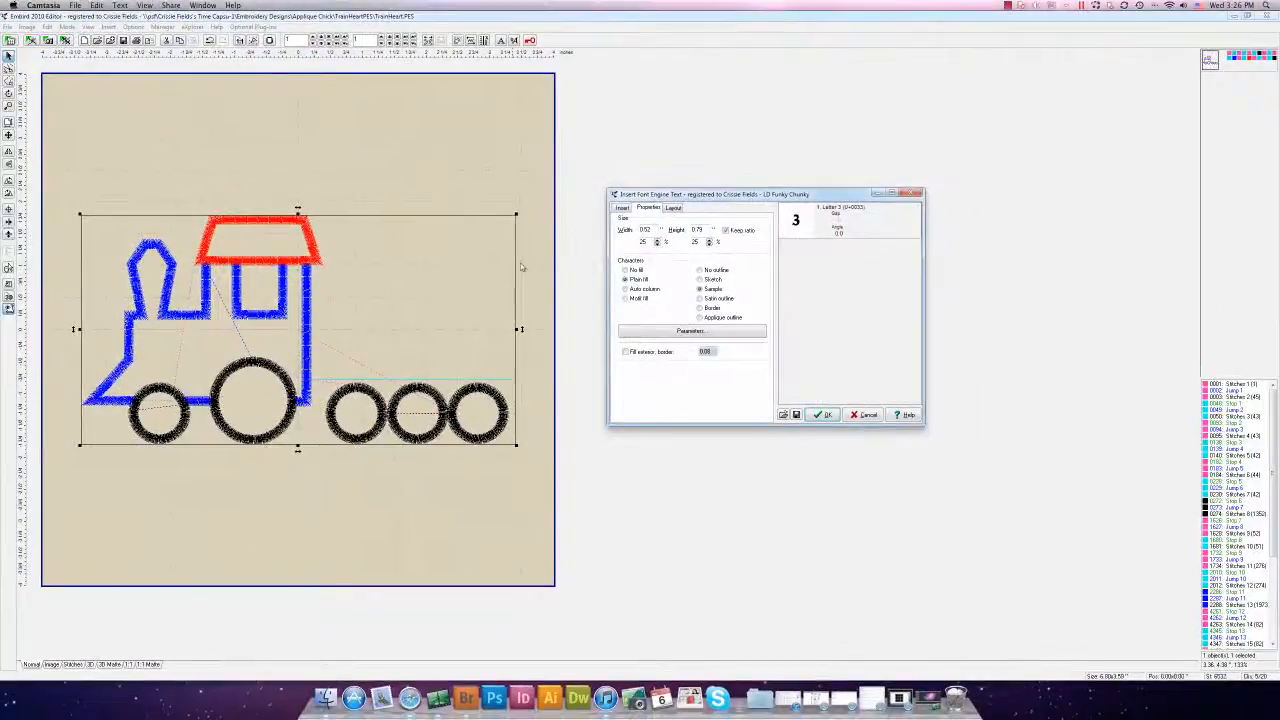
drag(745, 198, 721, 202)
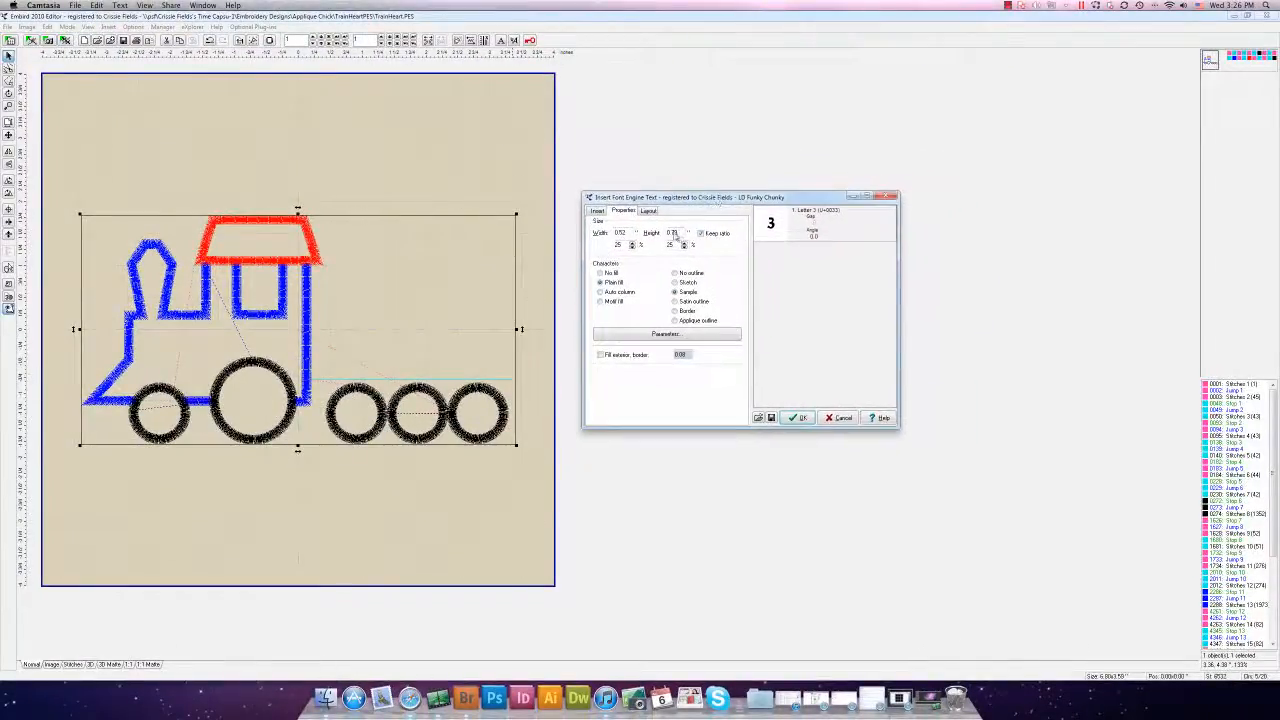
double_click(678, 234)
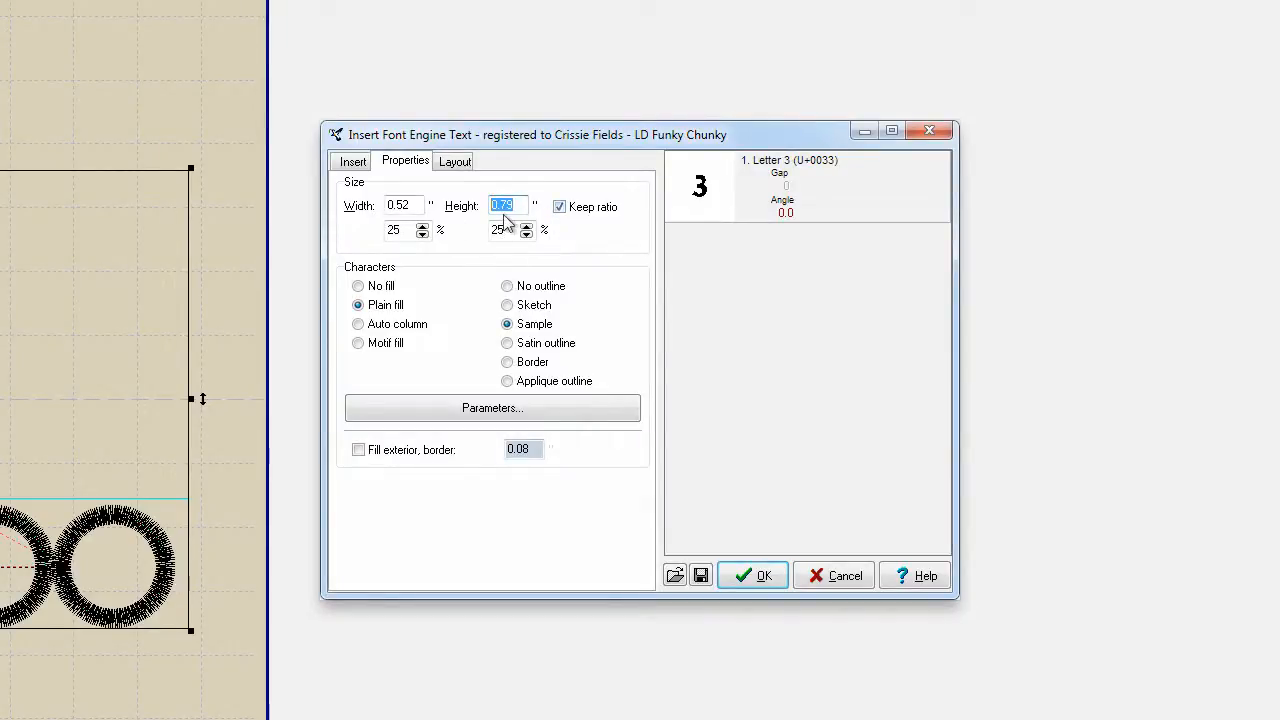
text(3)
click(359, 287)
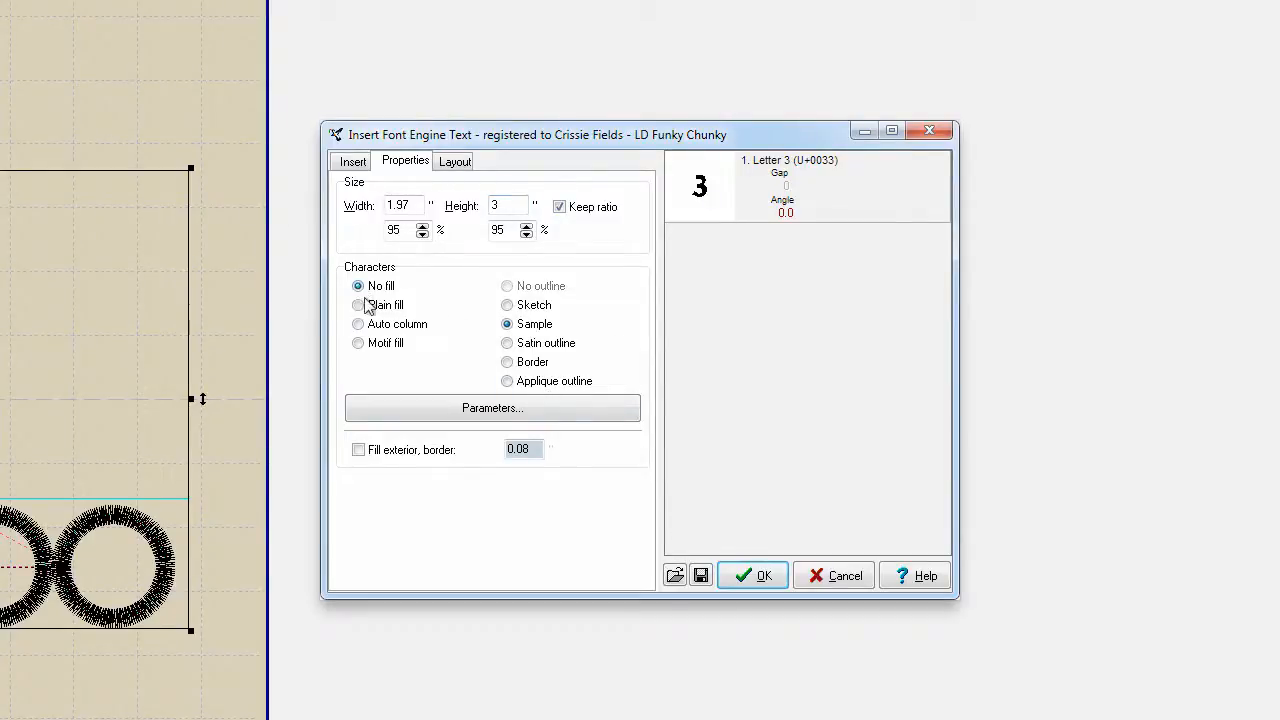
click(507, 385)
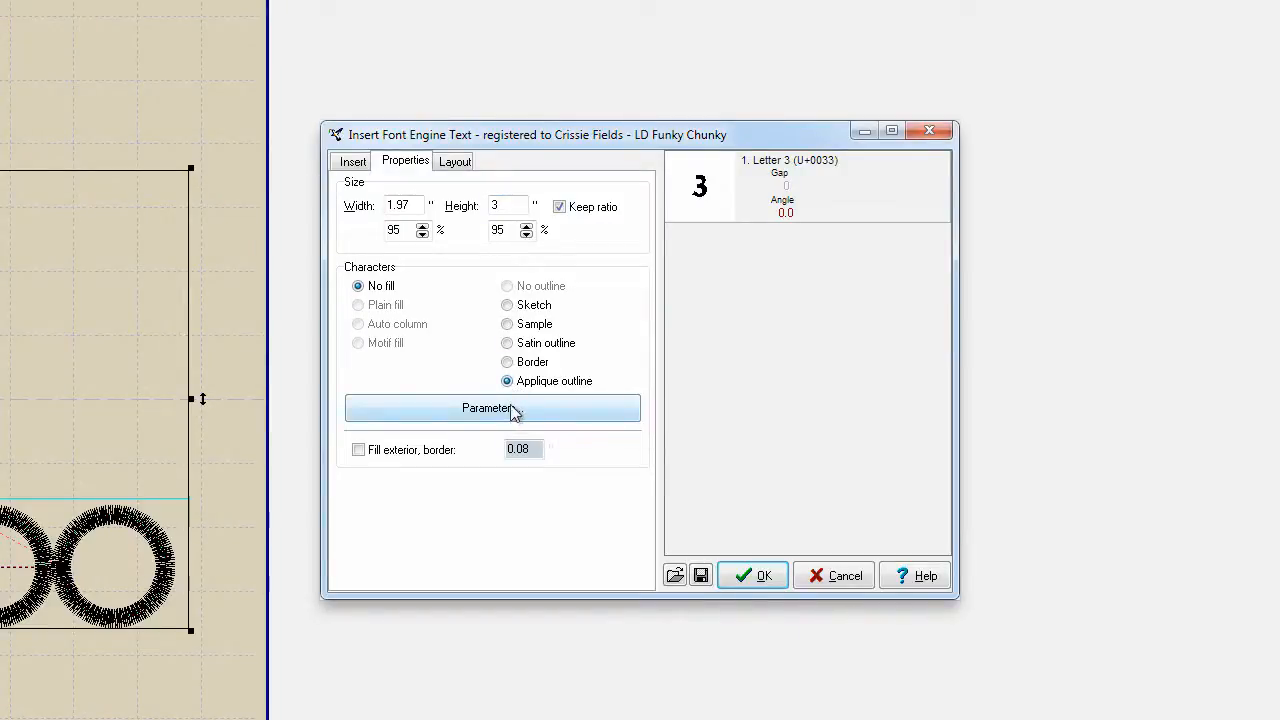
Set the appliqué outline to 3.0 mm width and 0.2 mm pull compensation, then insert the 3
click(500, 404)
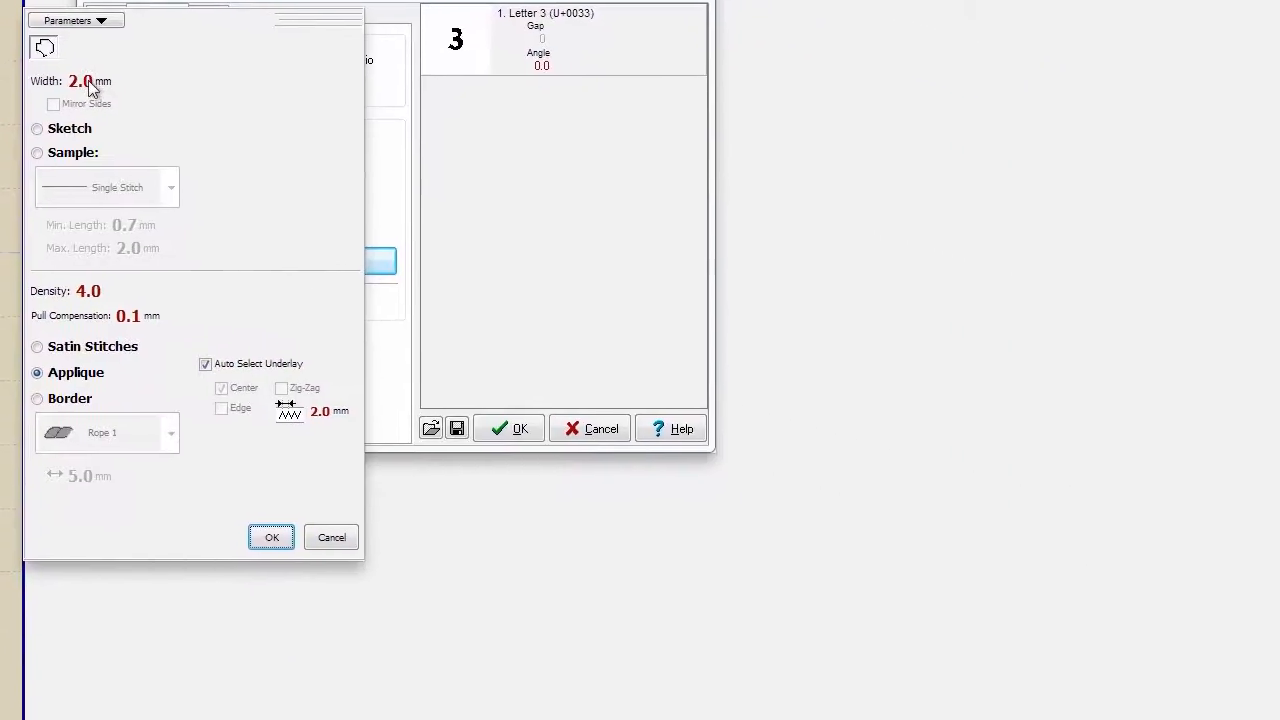
scroll(480, 203, up, 2)
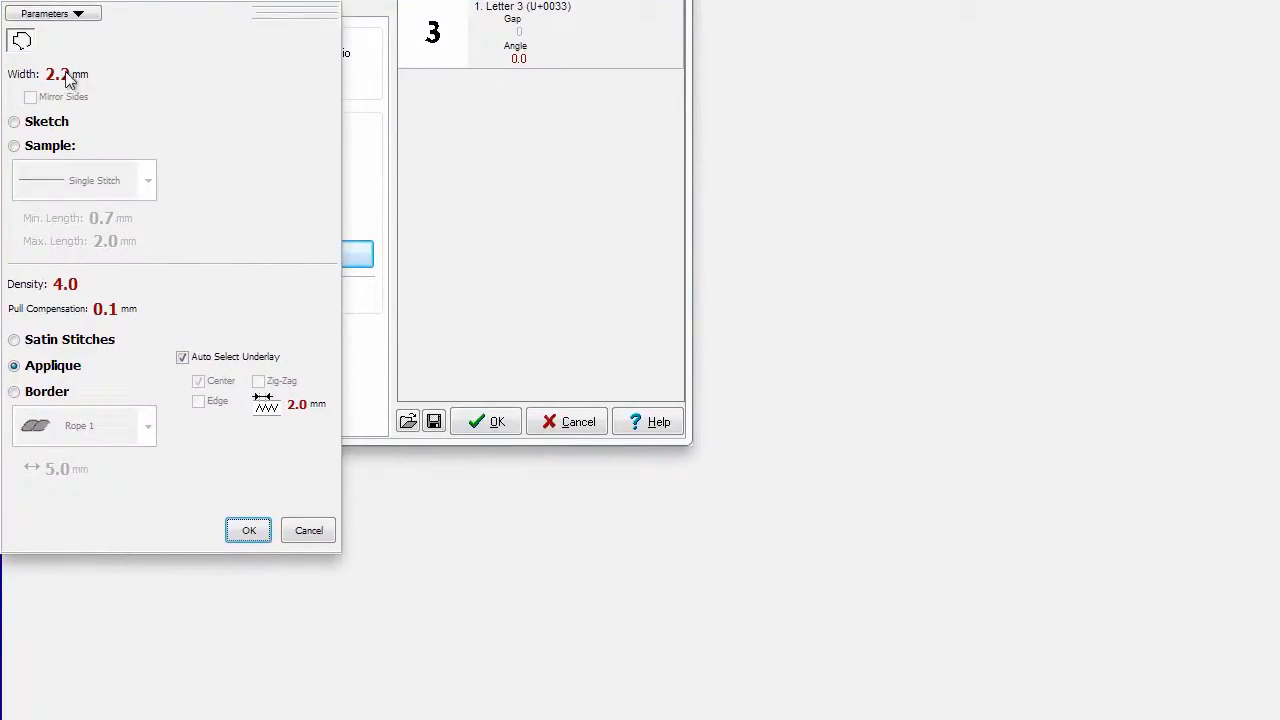
scroll(66, 80, up, 5)
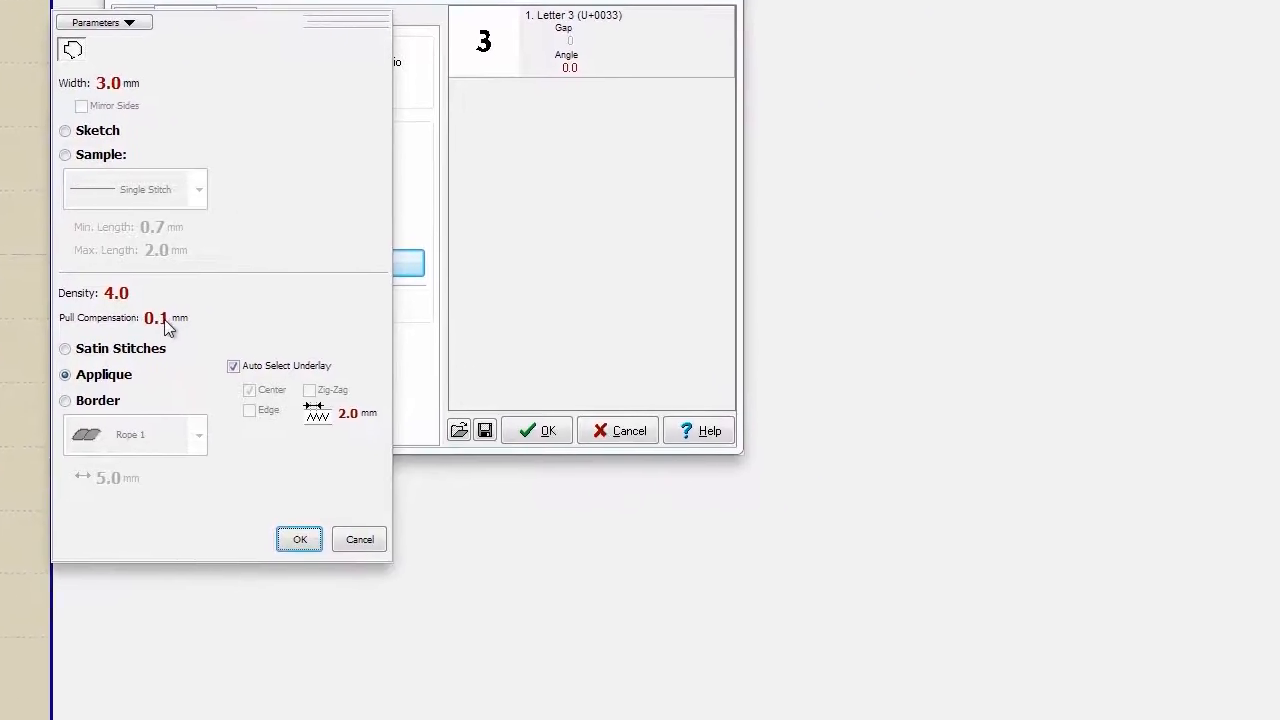
click(581, 395)
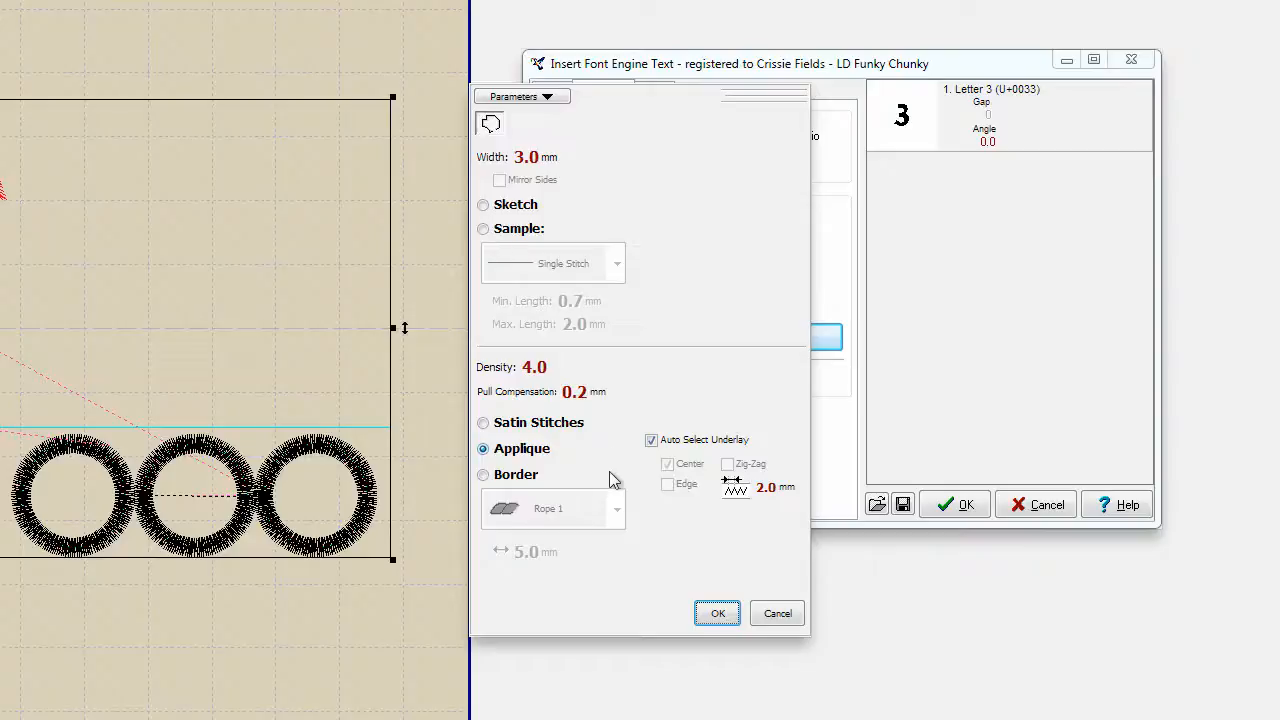
click(728, 614)
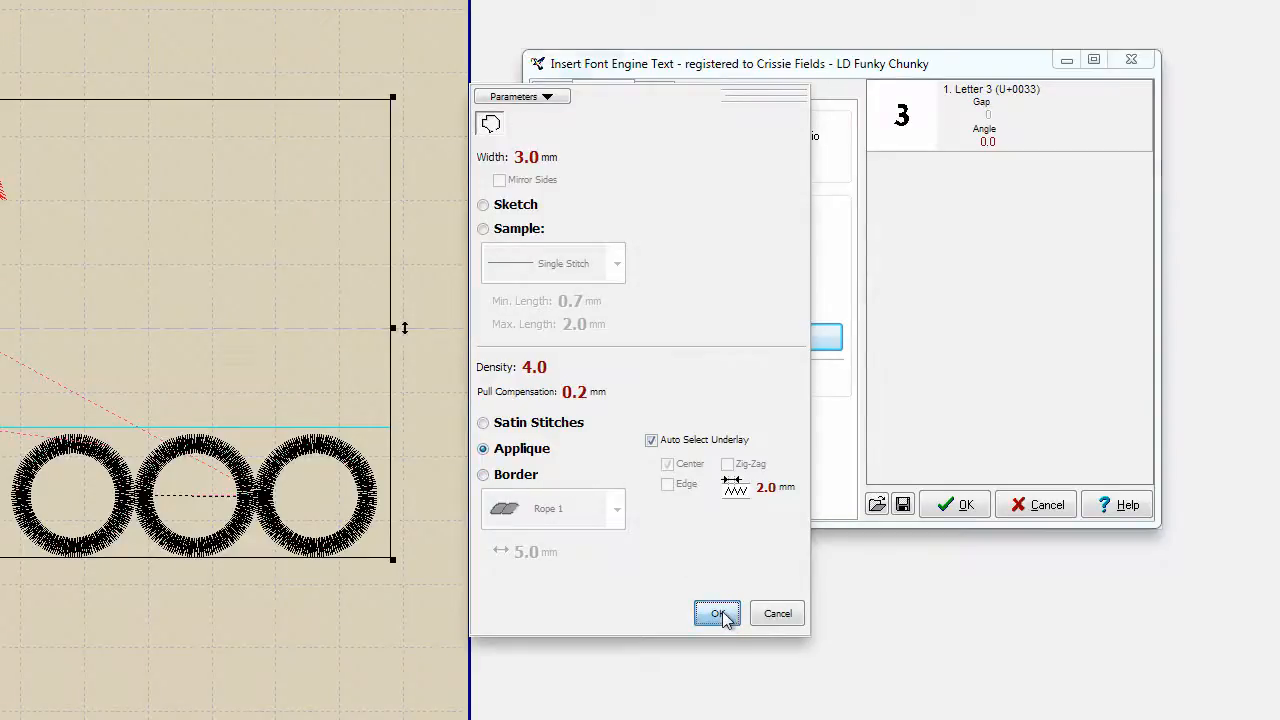
click(958, 505)
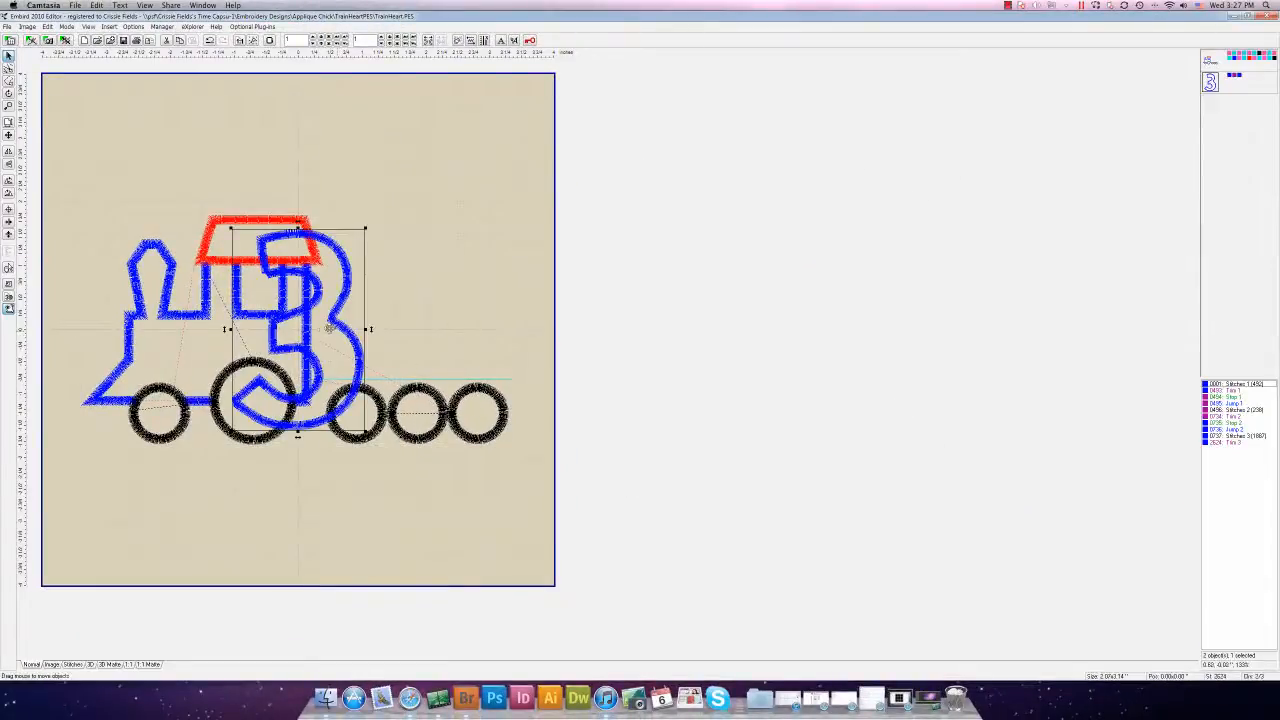
Move the large blue appliqué 3 up and right, above the car wheels where the heart was
drag(335, 330, 445, 276)
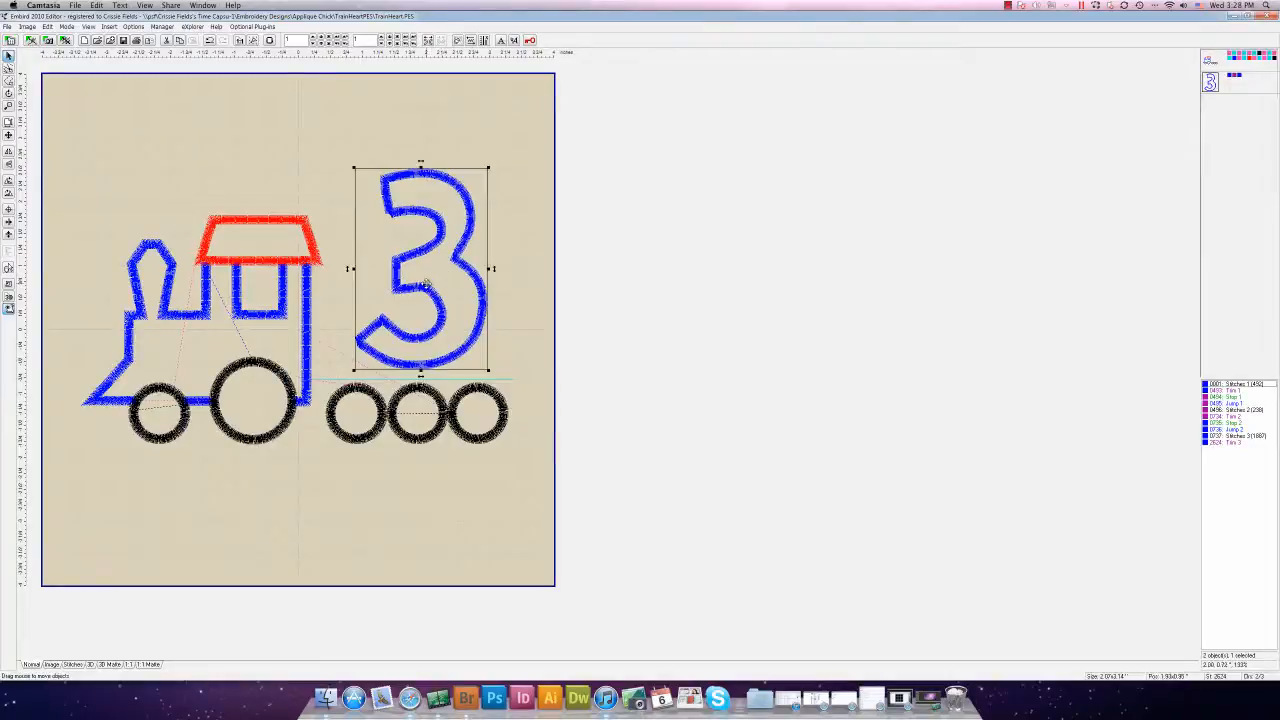